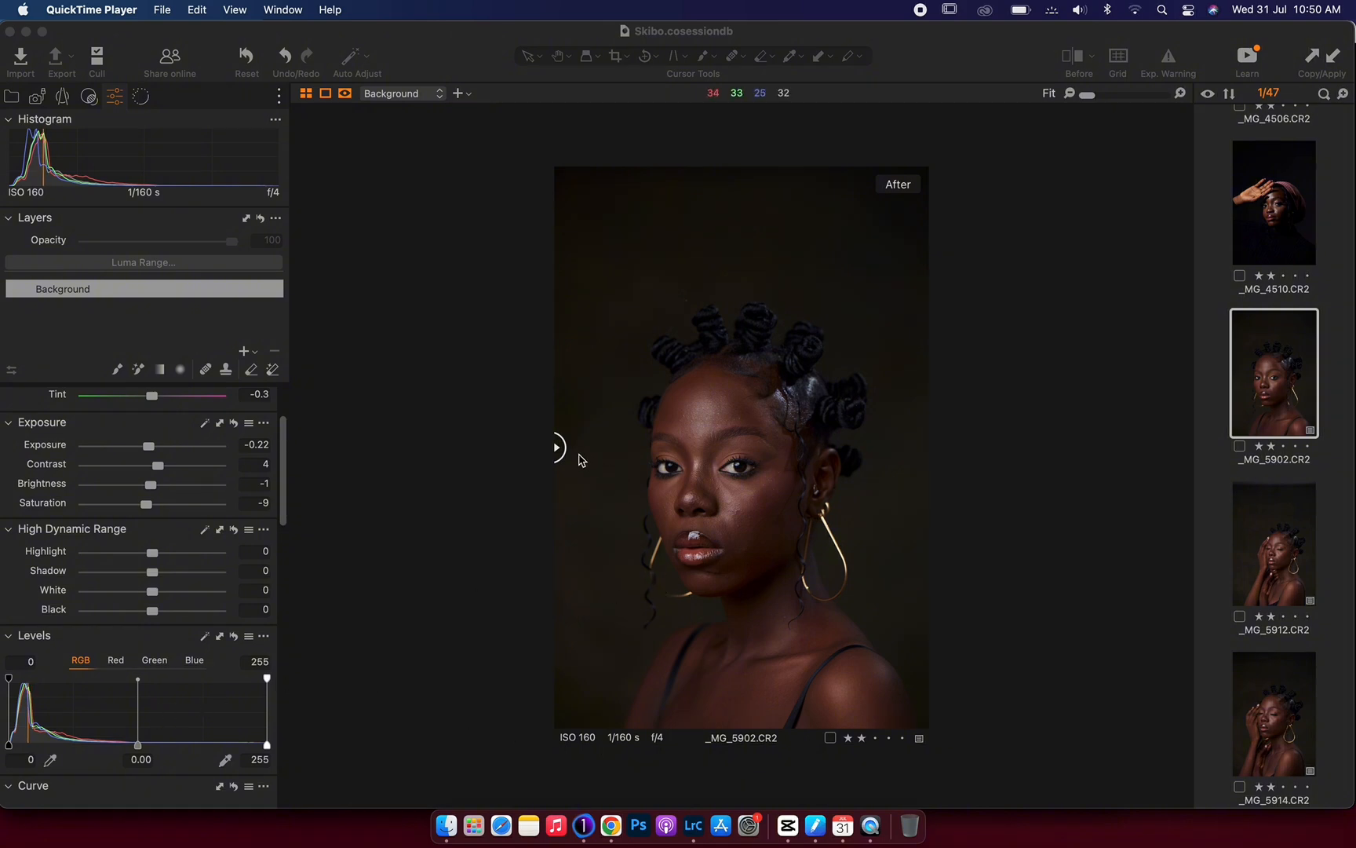
# - Compare the before and after versions of portrait _MG_5902.CR2 by sweeping the split-view divider across the face
pyautogui.click(562, 449)
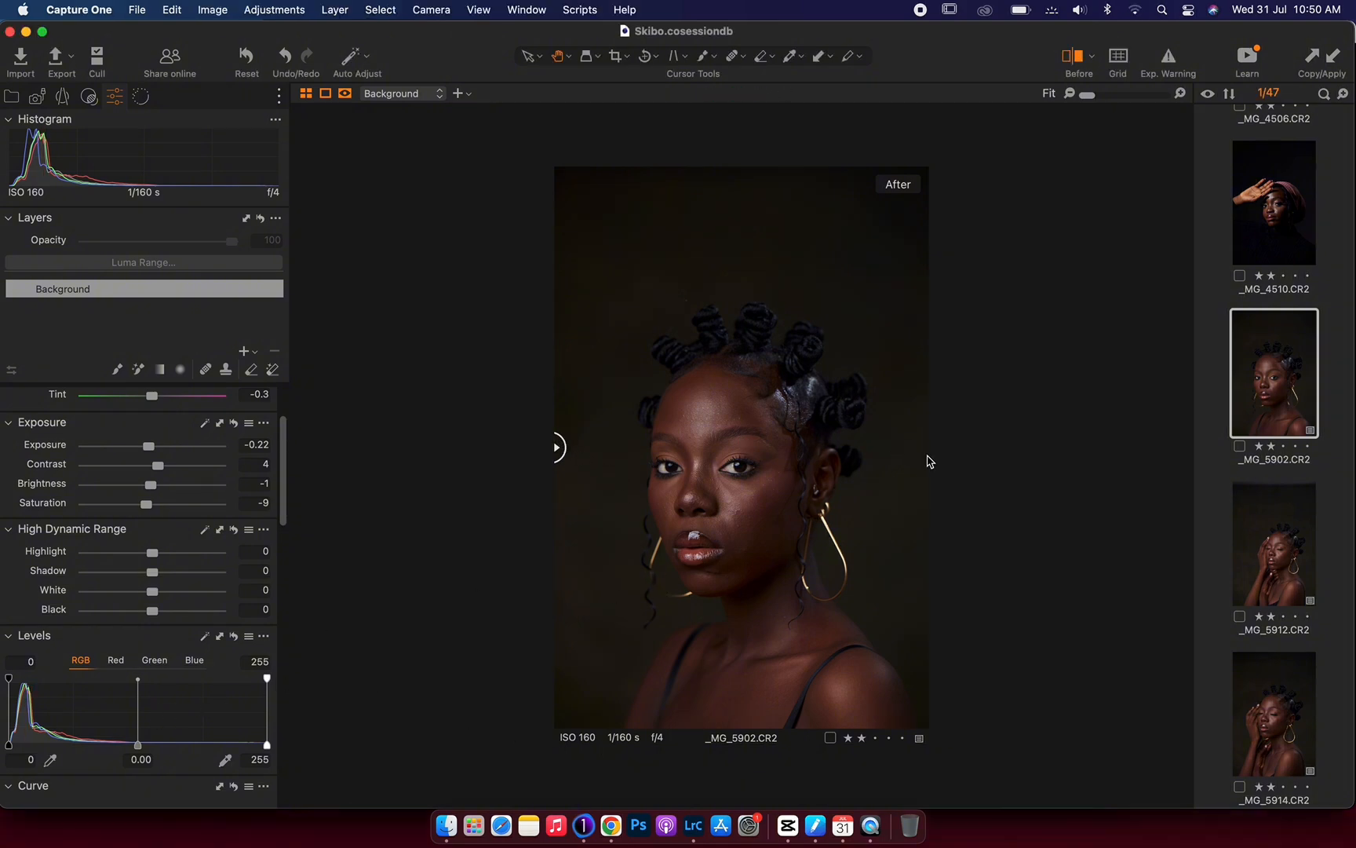
pyautogui.moveTo(556, 448); pyautogui.dragTo(702, 475)
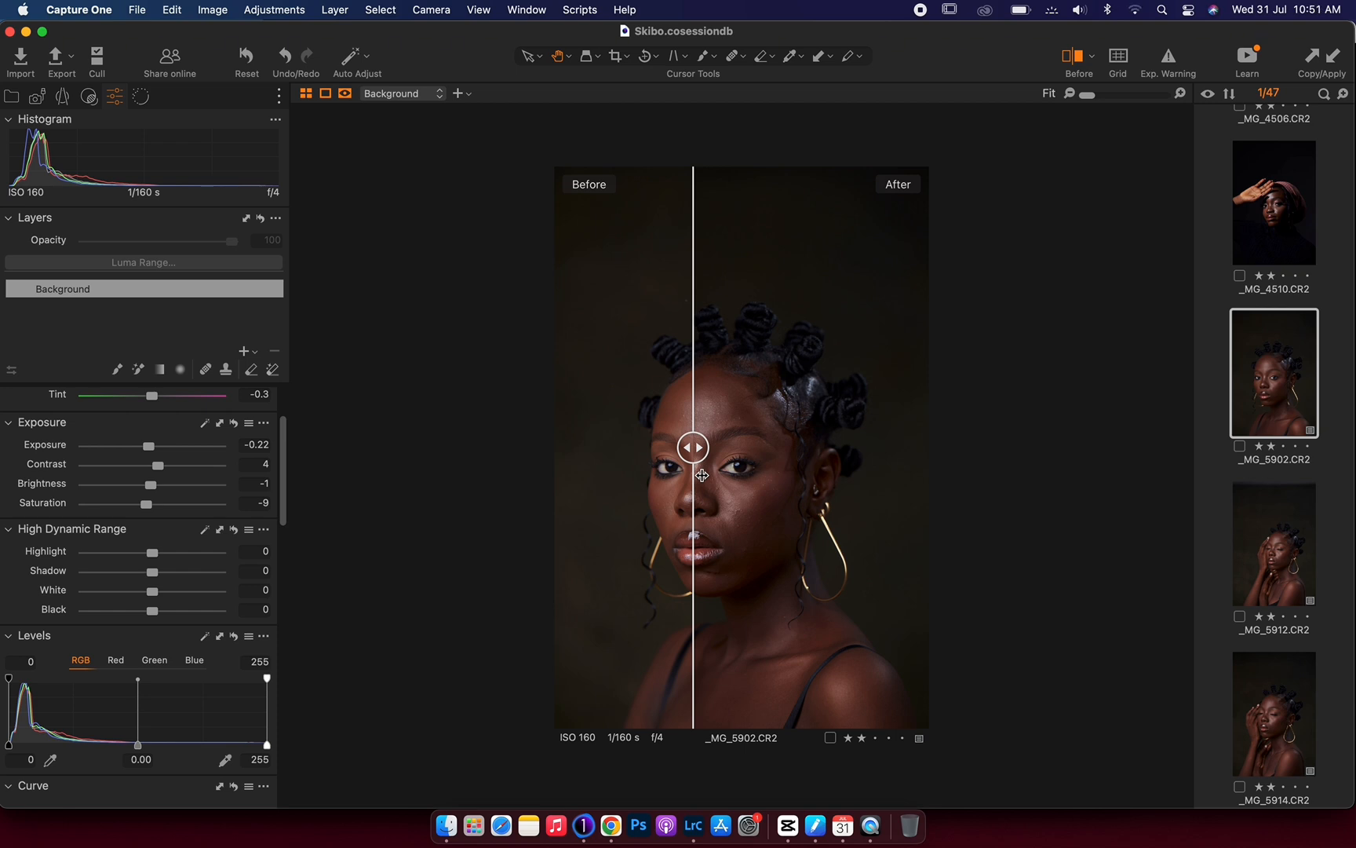
pyautogui.moveTo(694, 446); pyautogui.dragTo(667, 402)
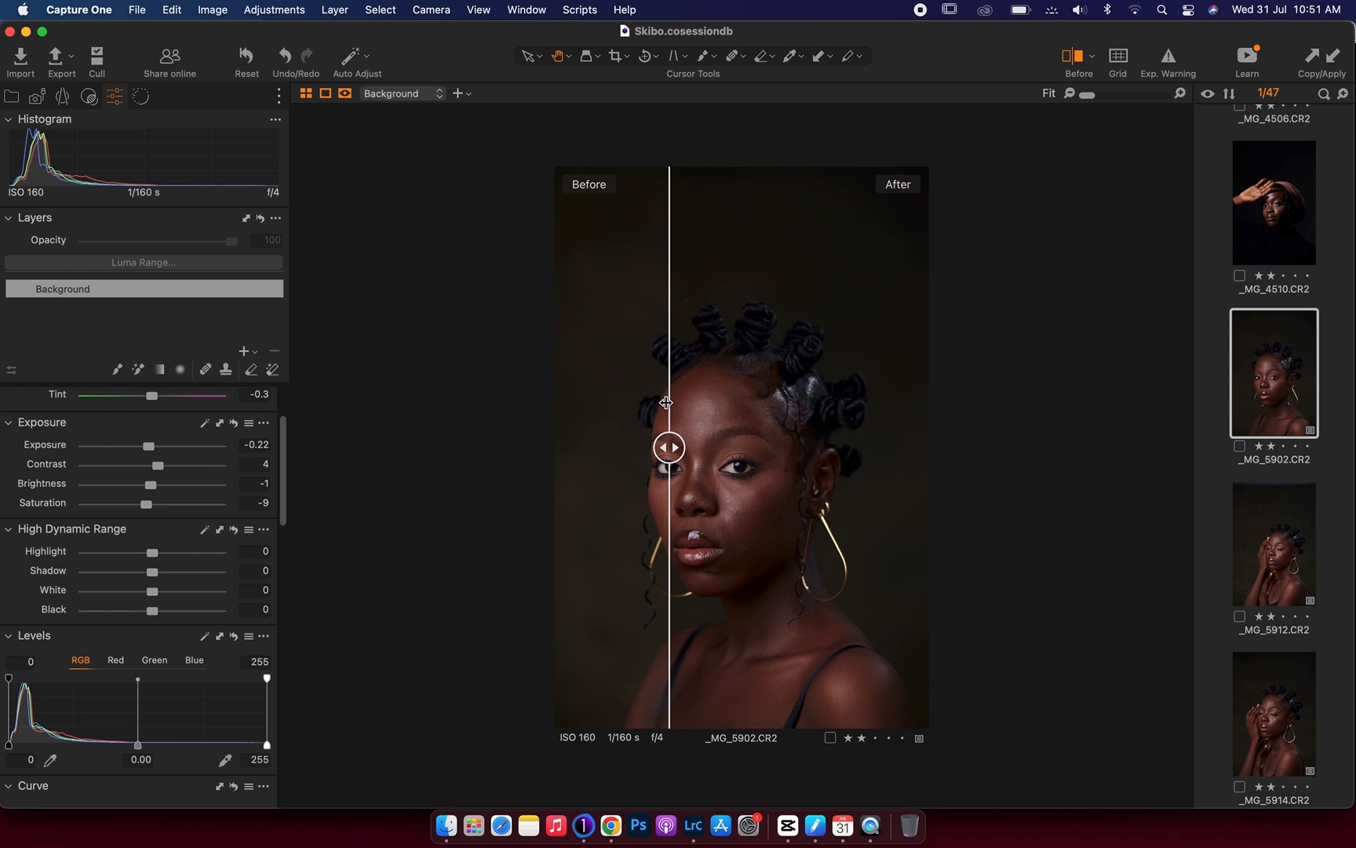
pyautogui.moveTo(667, 444); pyautogui.dragTo(789, 397)
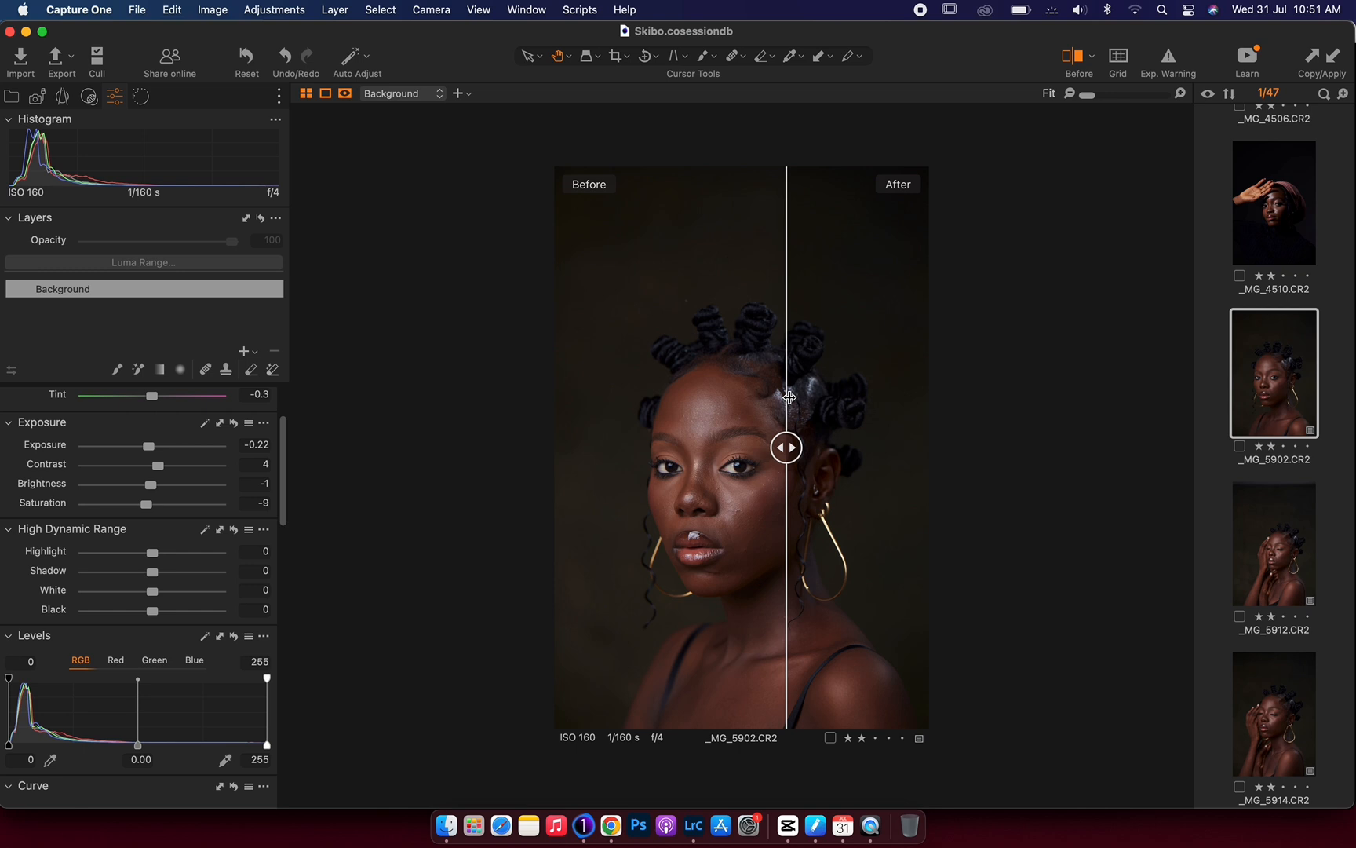
pyautogui.moveTo(785, 447); pyautogui.dragTo(672, 448)
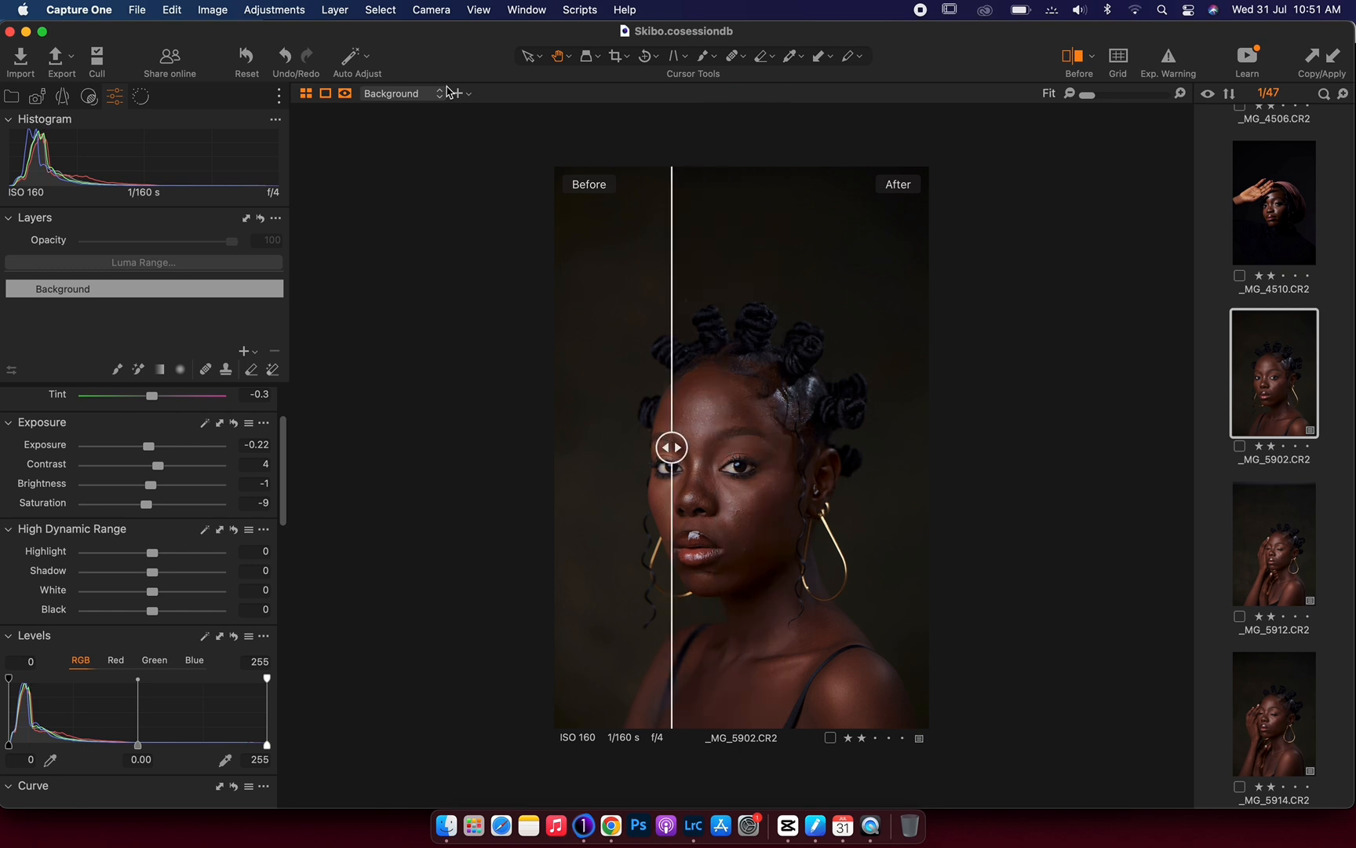
# - Reset the portrait's adjustments, and set Exposure to -0.2, Contrast to 2 and Saturation to 6
pyautogui.click(243, 55)
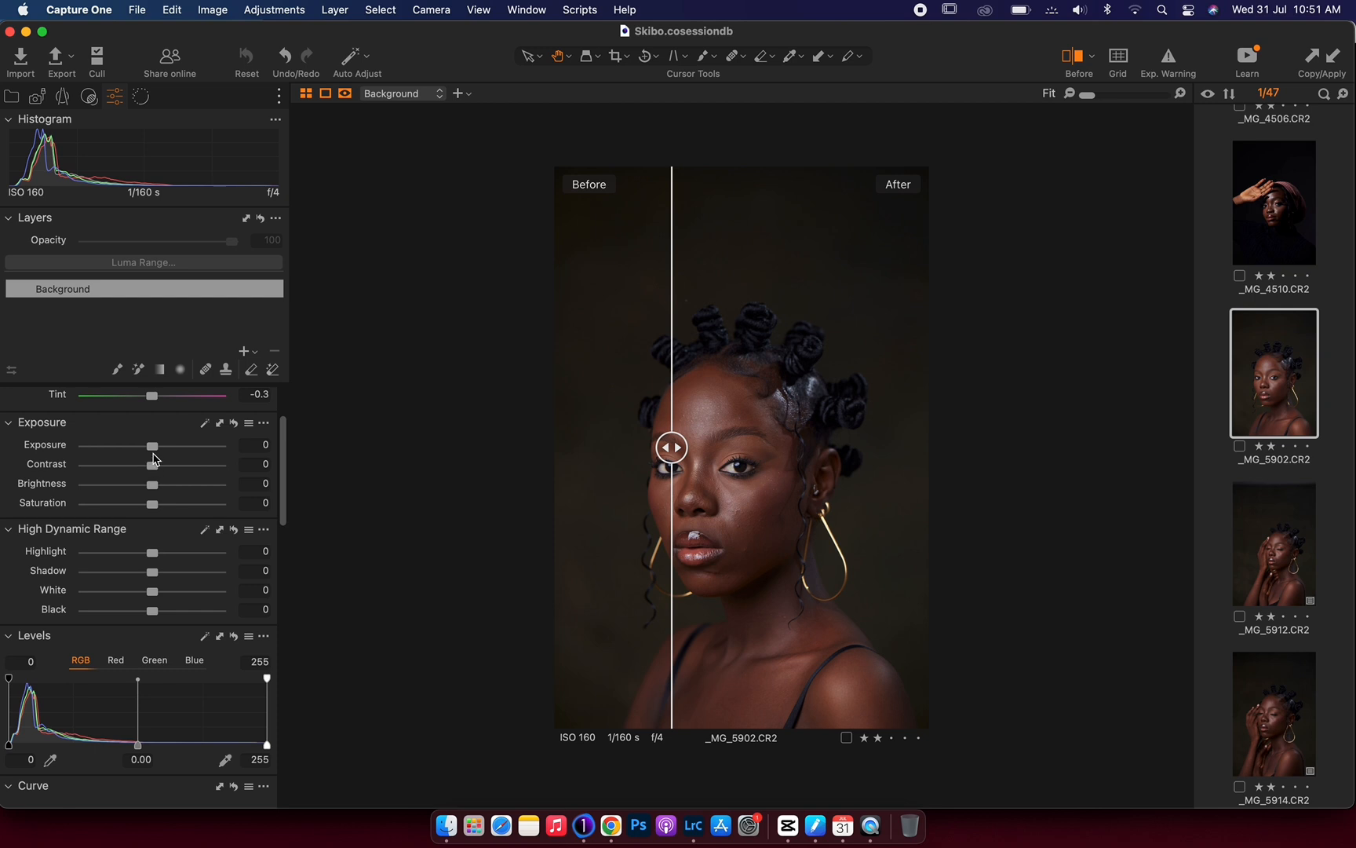
pyautogui.moveTo(154, 453); pyautogui.dragTo(151, 455)
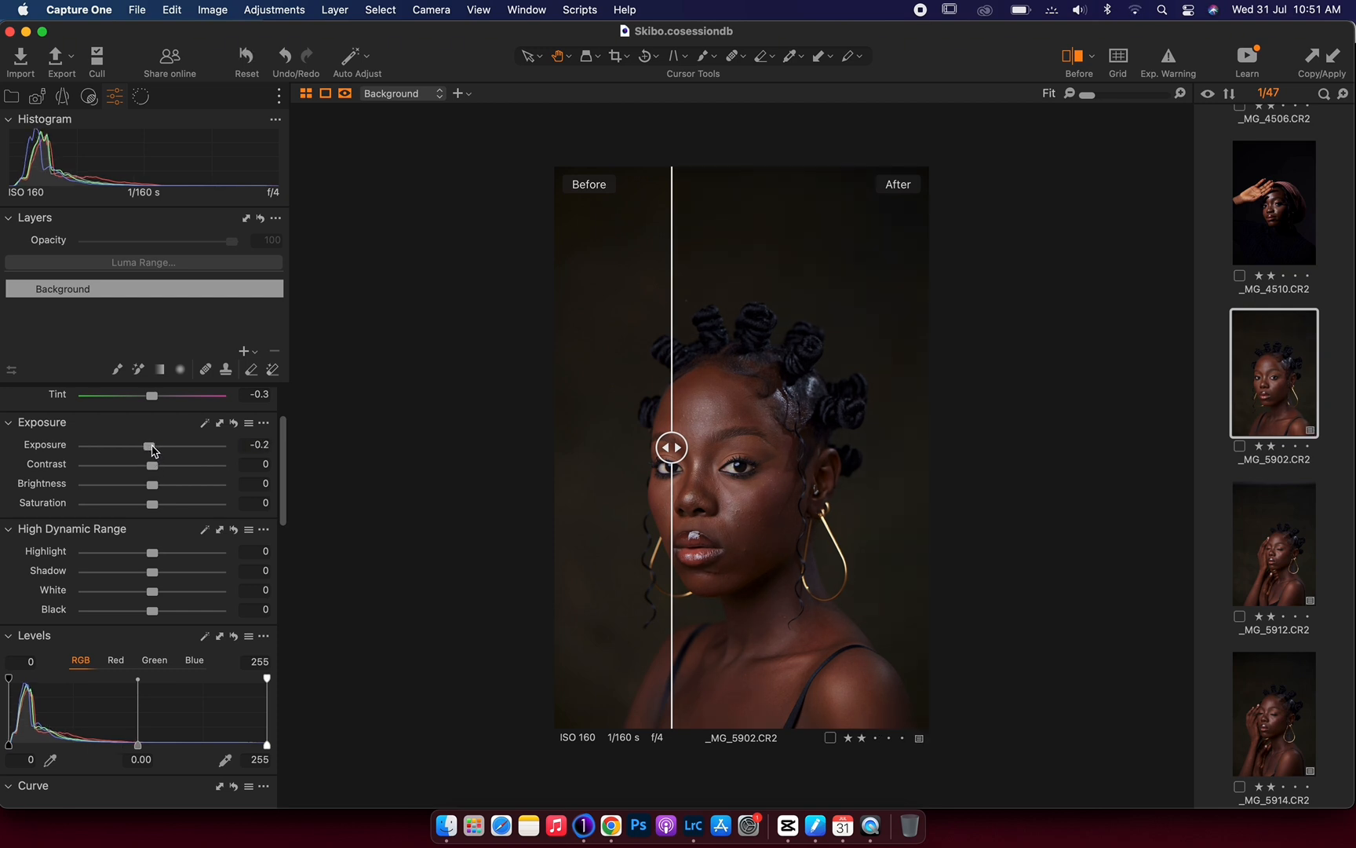
pyautogui.moveTo(152, 455); pyautogui.dragTo(159, 459)
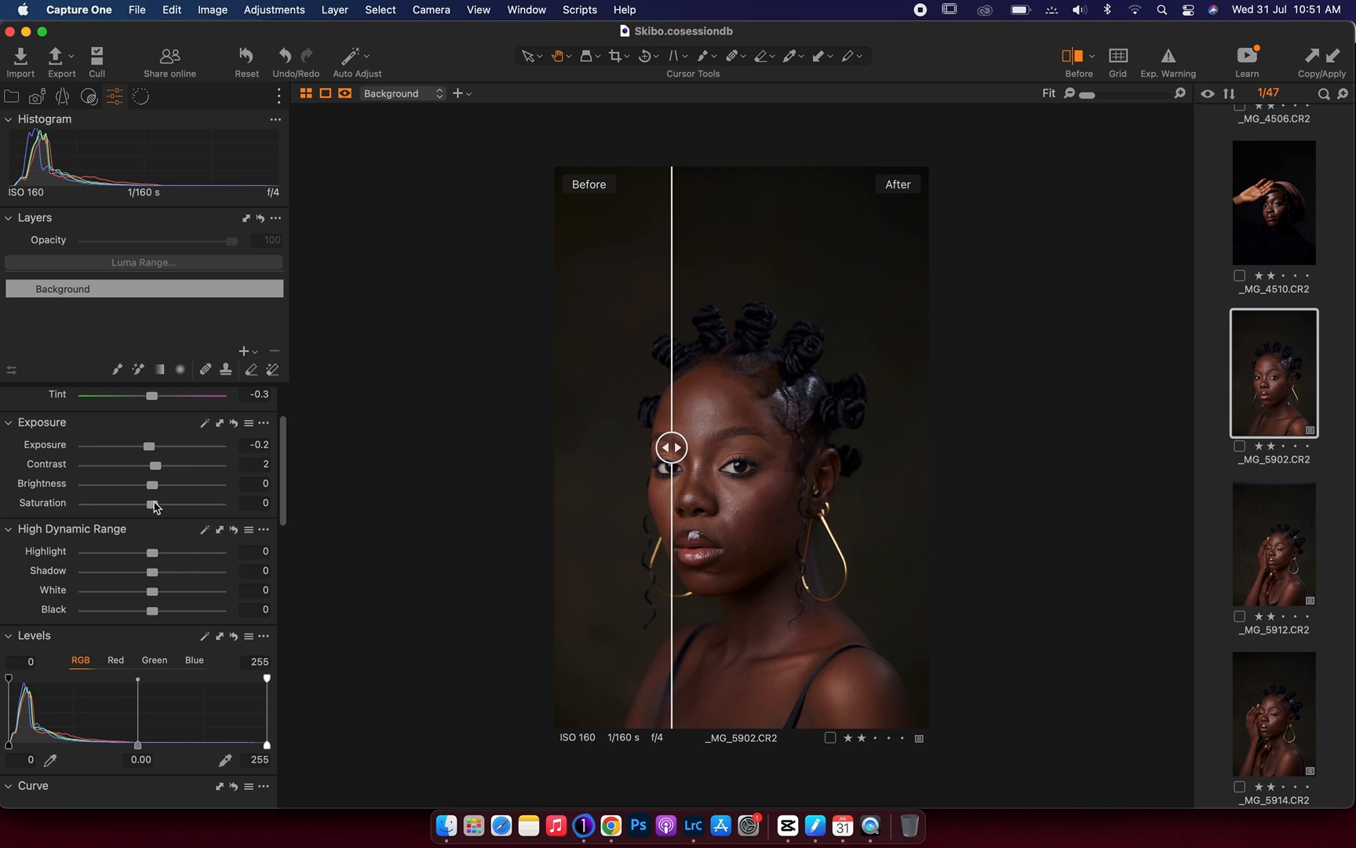
pyautogui.moveTo(154, 507); pyautogui.dragTo(159, 505)
# - Try a High Dynamic Range Shadow value of 9, settle on -10, and compare the result with the original
pyautogui.moveTo(152, 581); pyautogui.dragTo(165, 580)
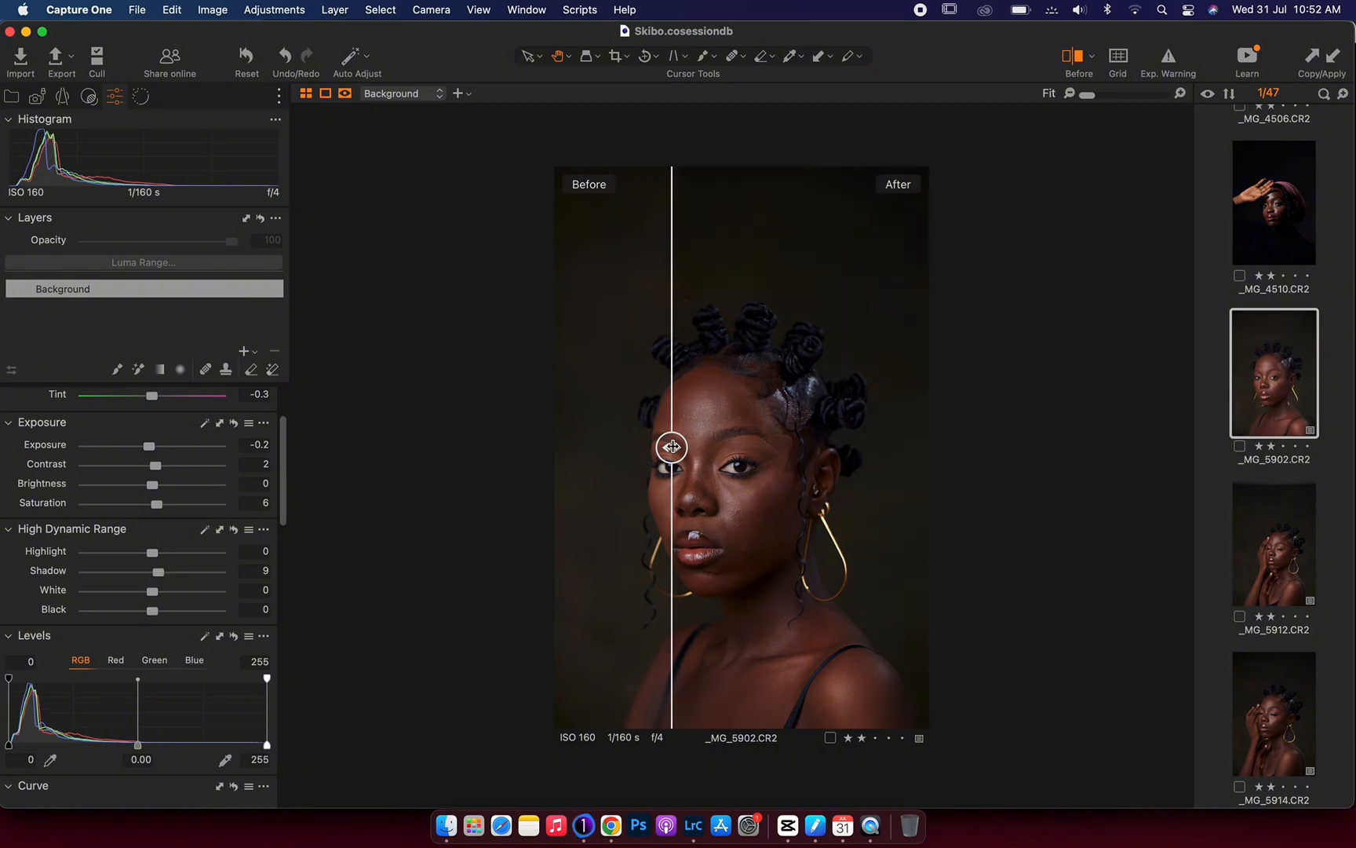
pyautogui.moveTo(672, 448); pyautogui.dragTo(783, 462)
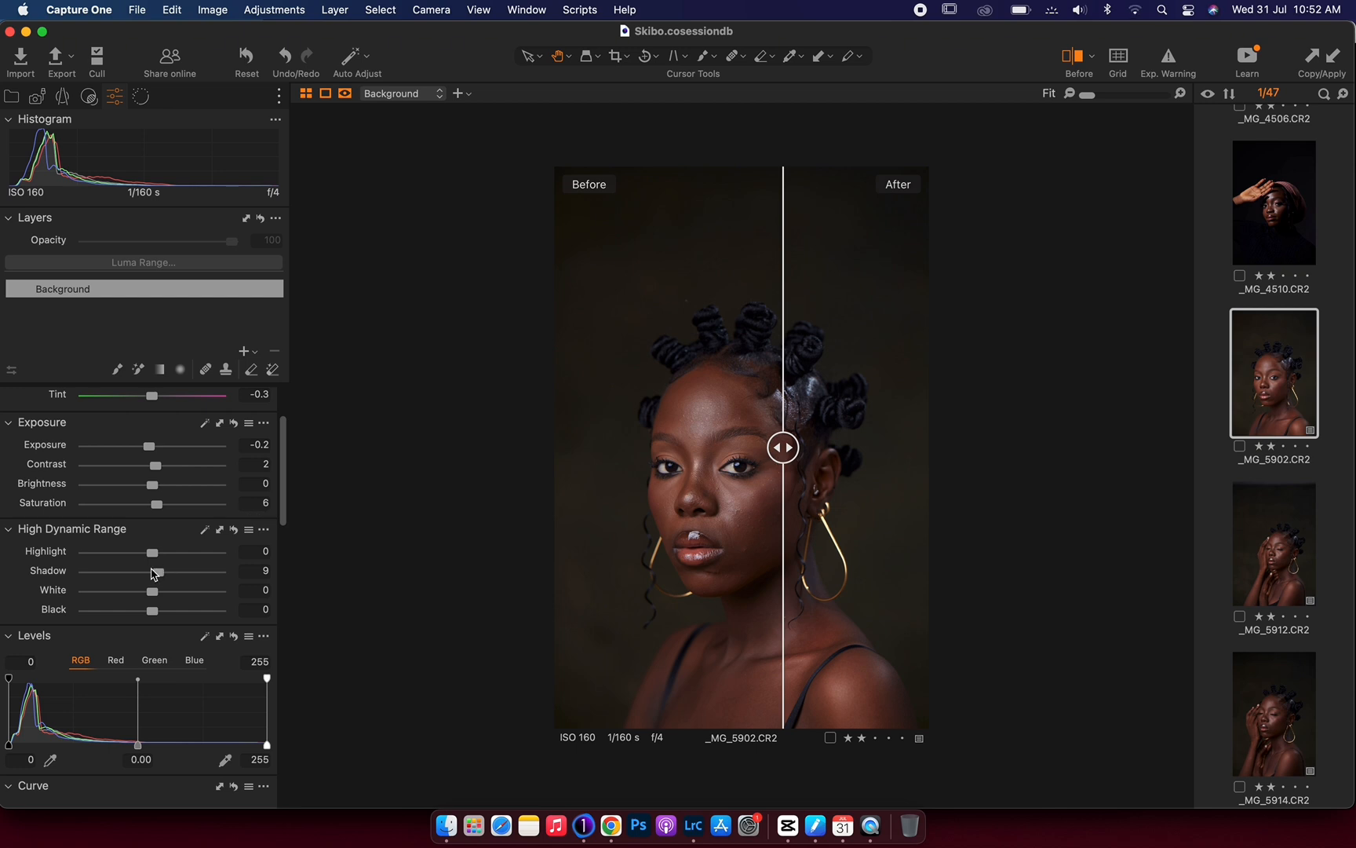
pyautogui.moveTo(152, 573); pyautogui.dragTo(149, 576)
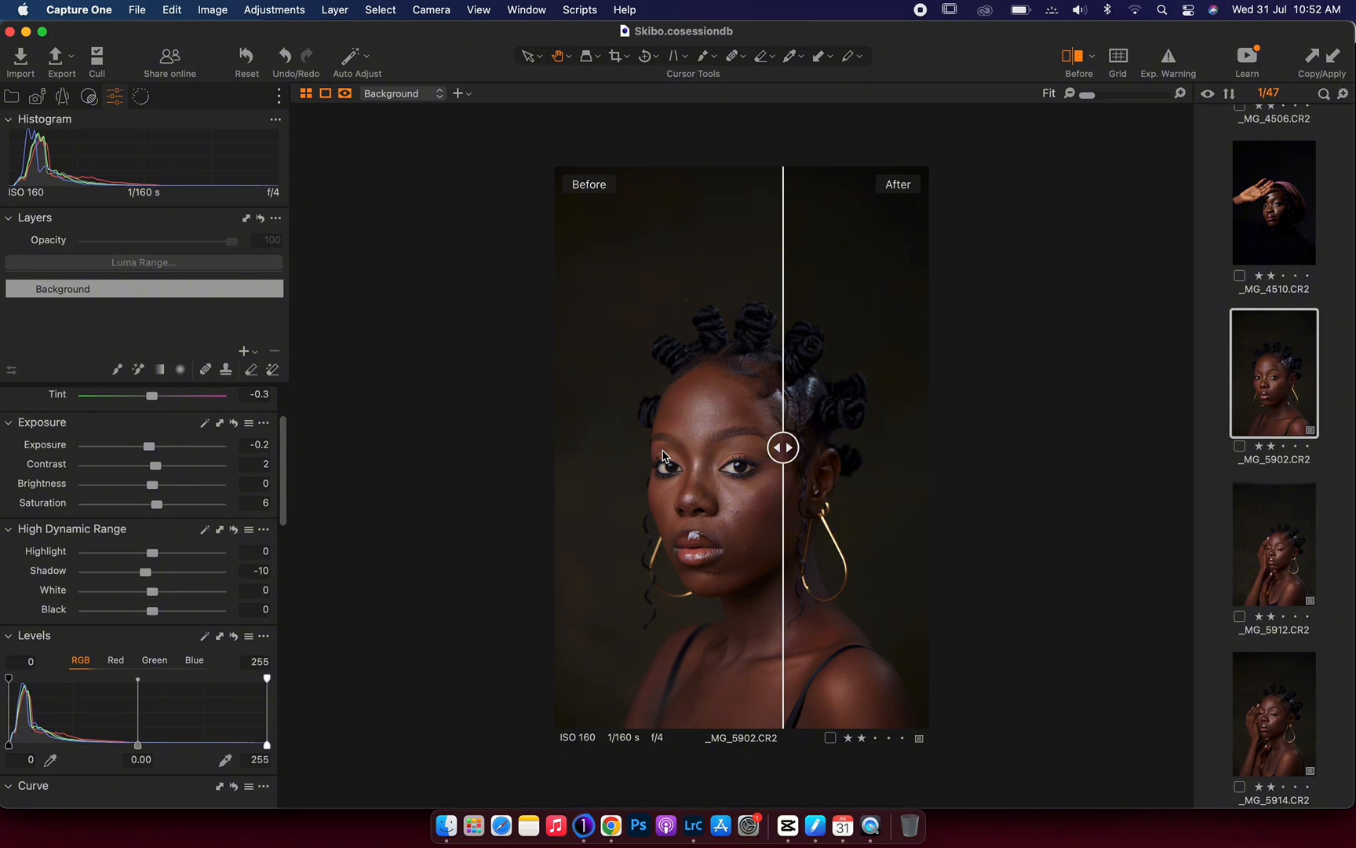
pyautogui.moveTo(783, 447); pyautogui.dragTo(657, 448)
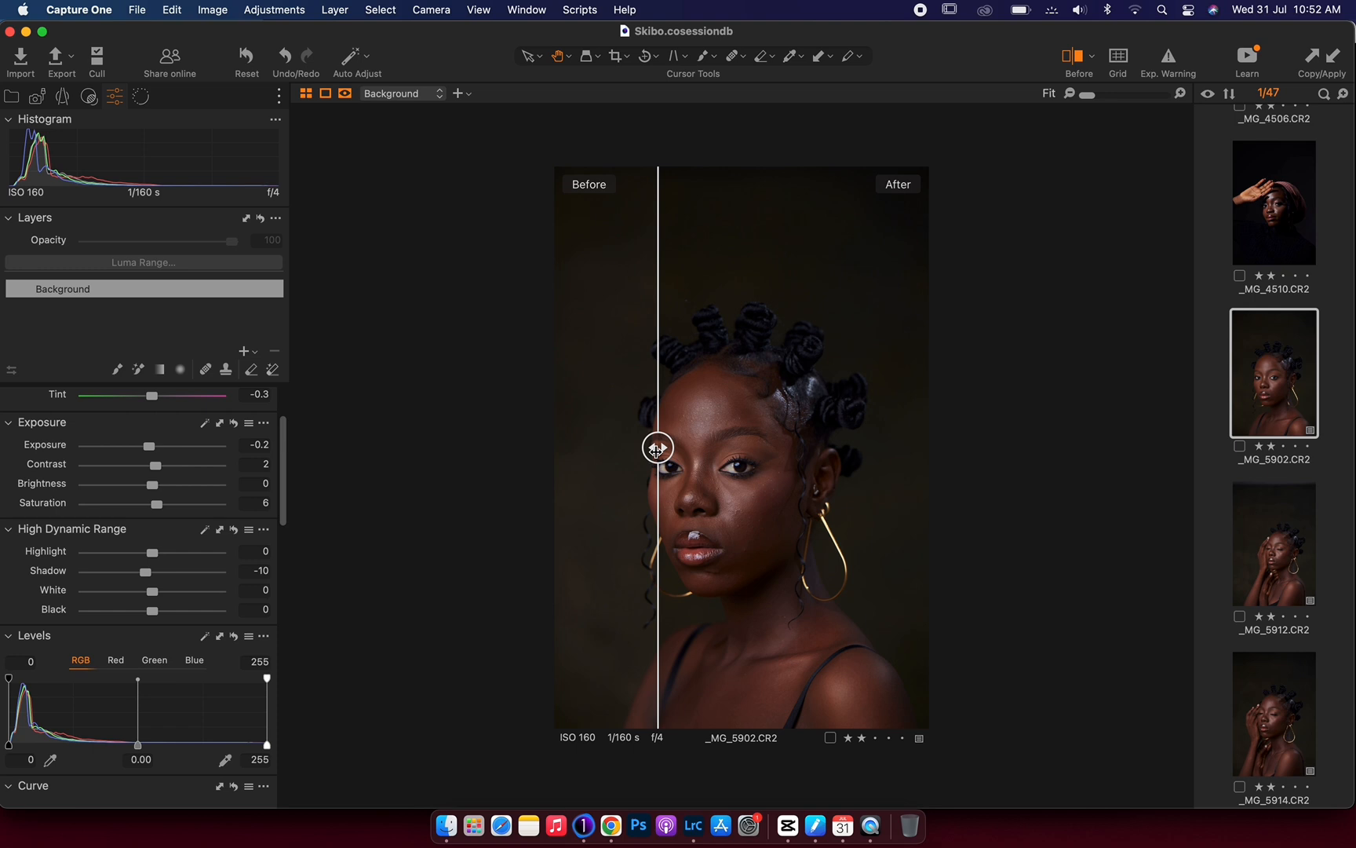
pyautogui.moveTo(657, 449); pyautogui.dragTo(349, 645)
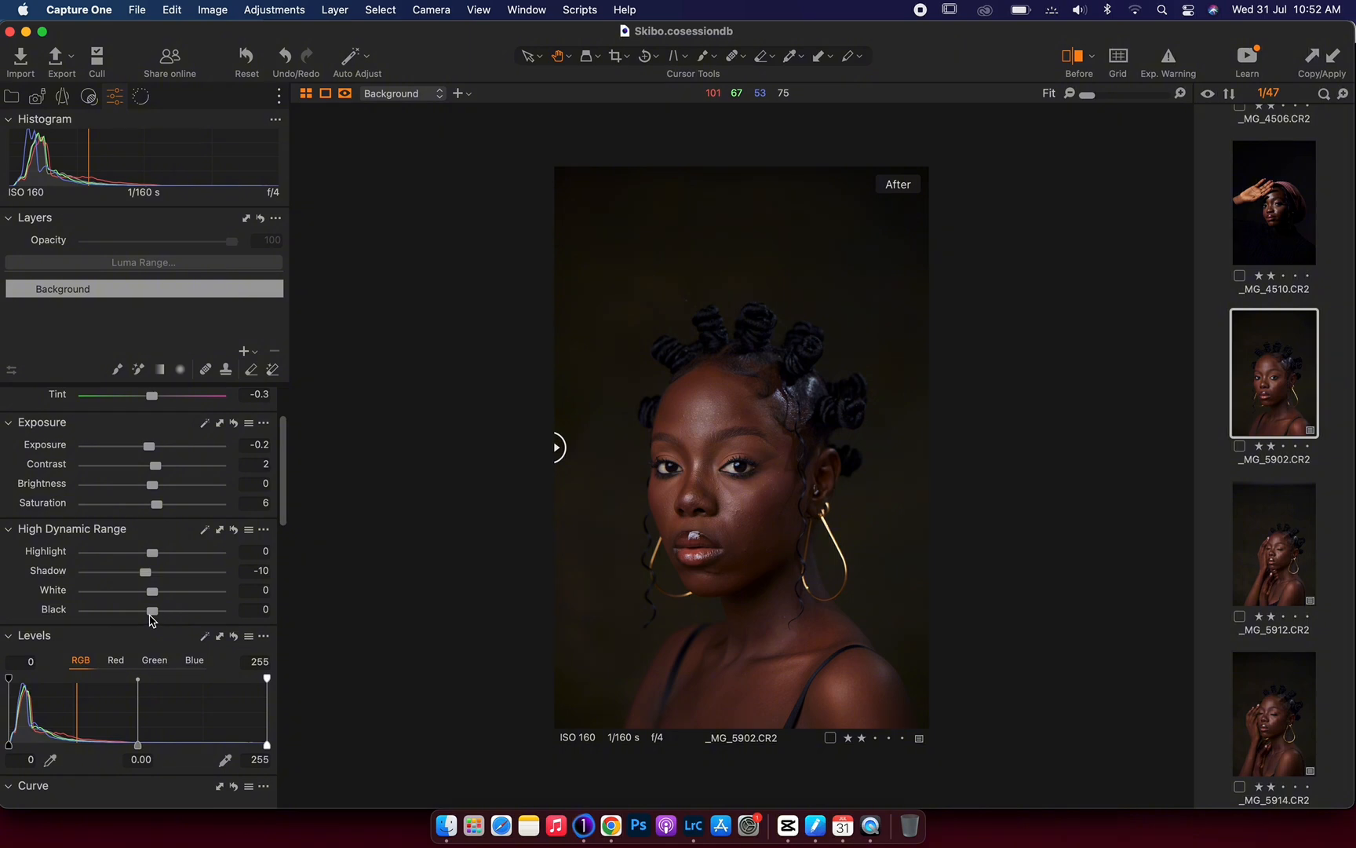
# - Set the white point of the RGB Levels to 248
pyautogui.scroll(-3, 152, 620)
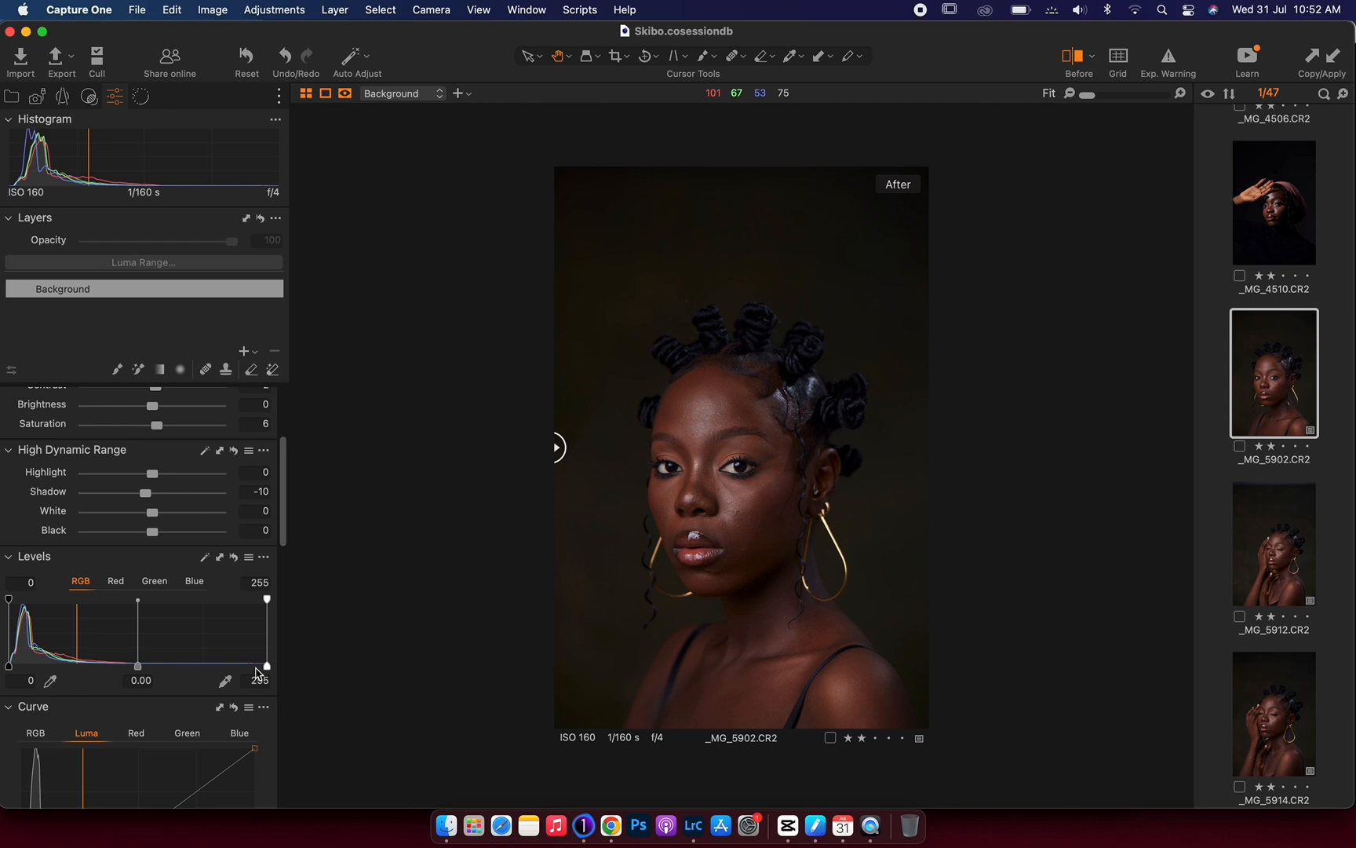
pyautogui.moveTo(257, 668); pyautogui.dragTo(262, 671)
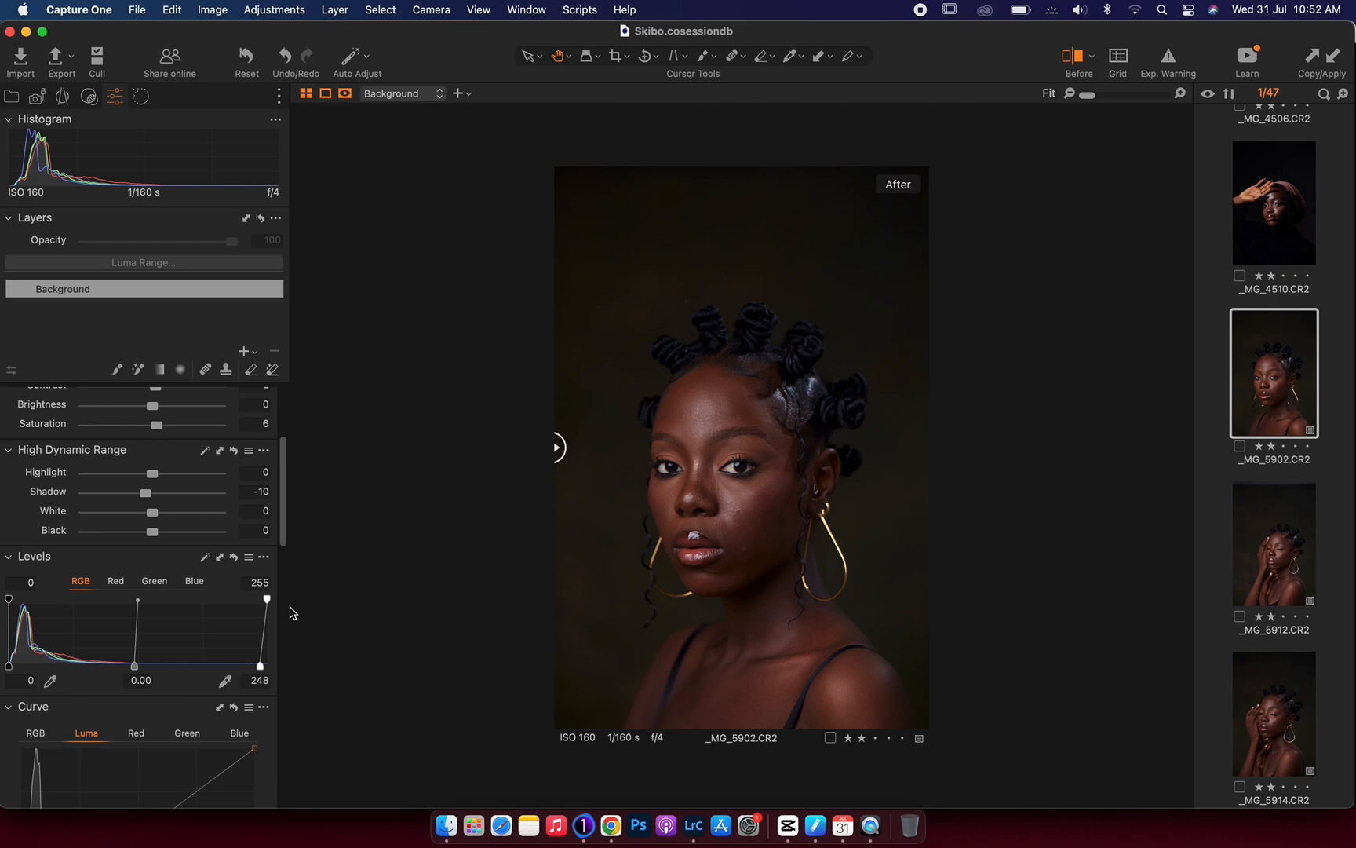
# - Shape the Luma curve into a gentle S with a raised highlight point and a lowered shadow point near input 69, output 63
pyautogui.scroll(-10, 290, 613)
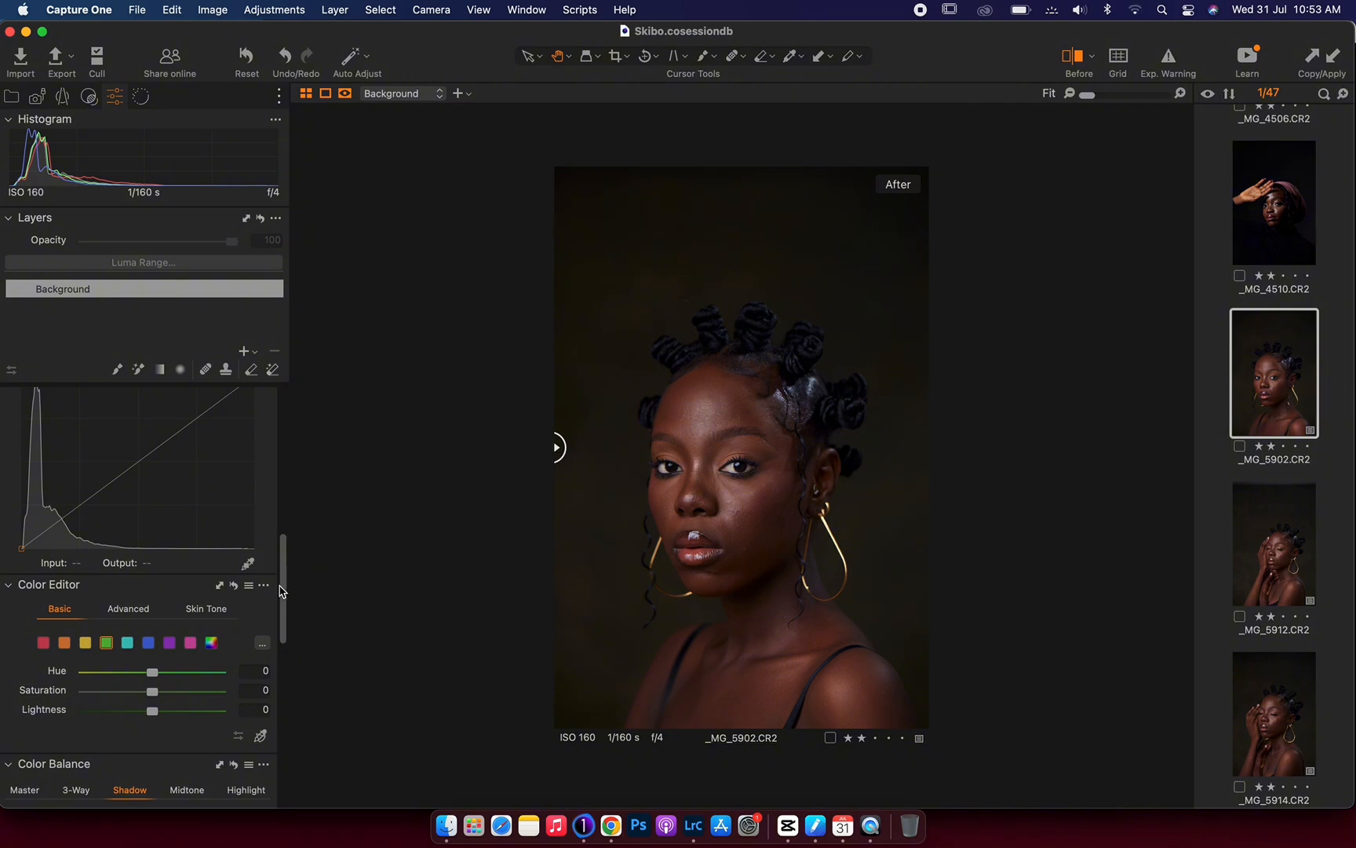
pyautogui.scroll(3, 283, 559)
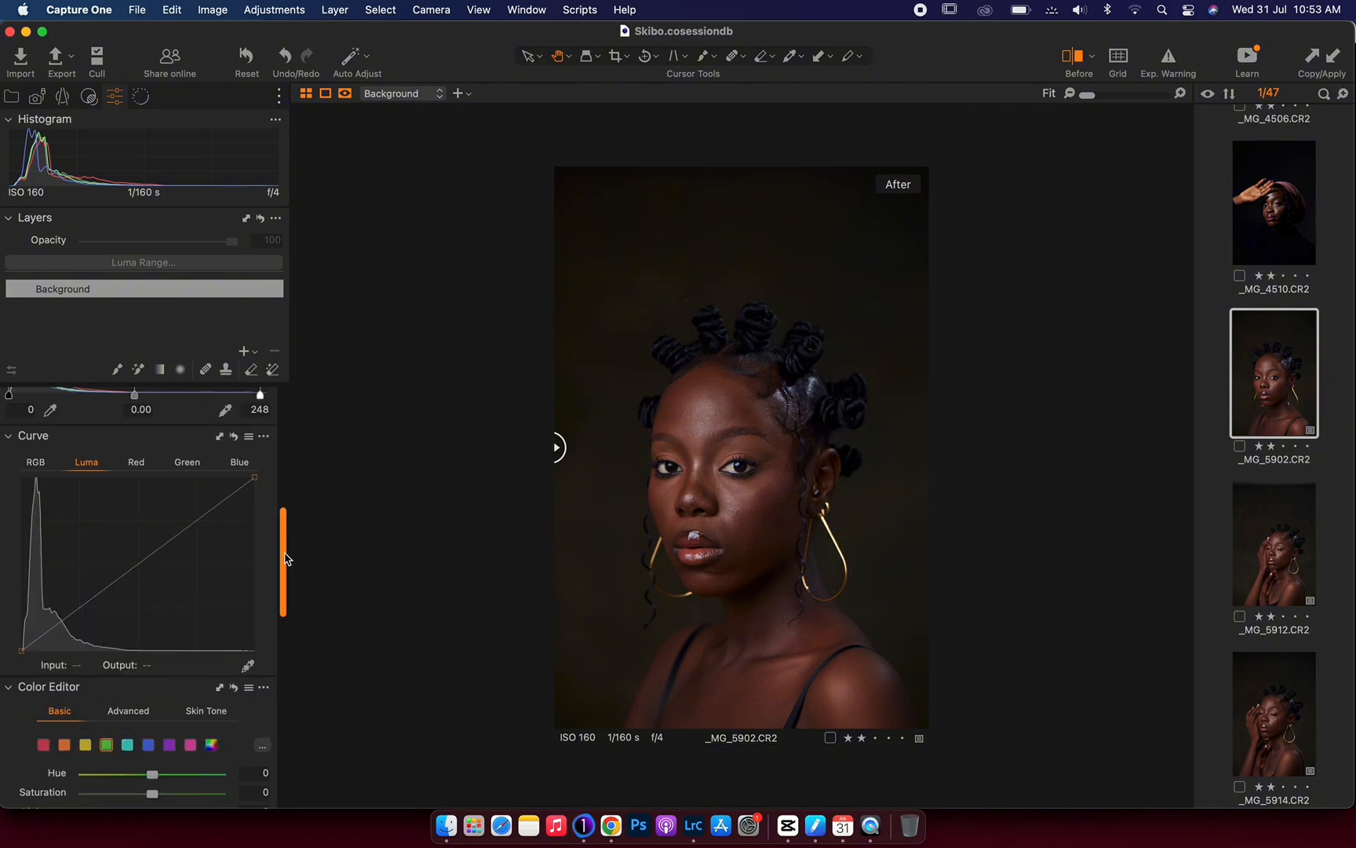
pyautogui.scroll(1, 285, 554)
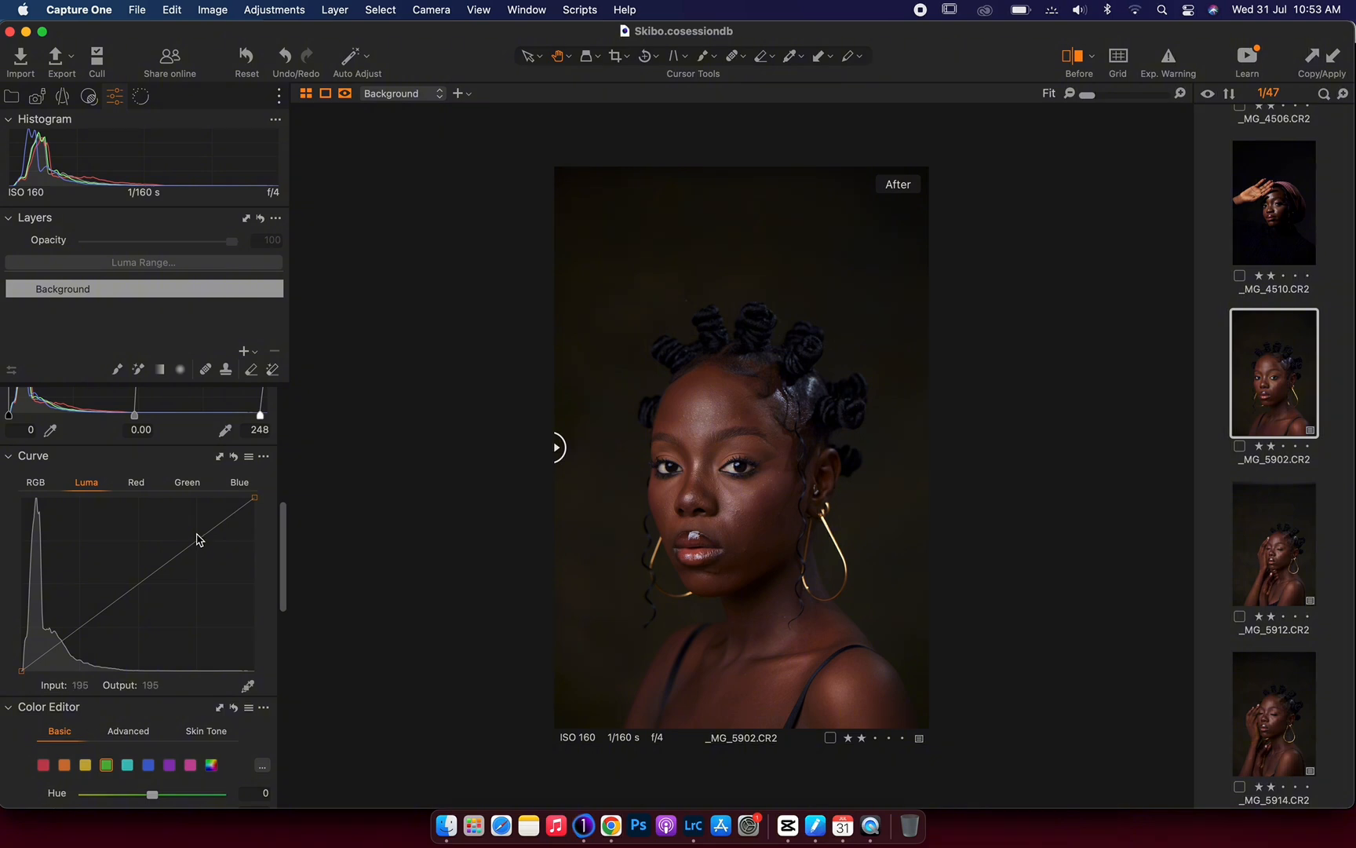
pyautogui.moveTo(196, 537); pyautogui.dragTo(197, 532)
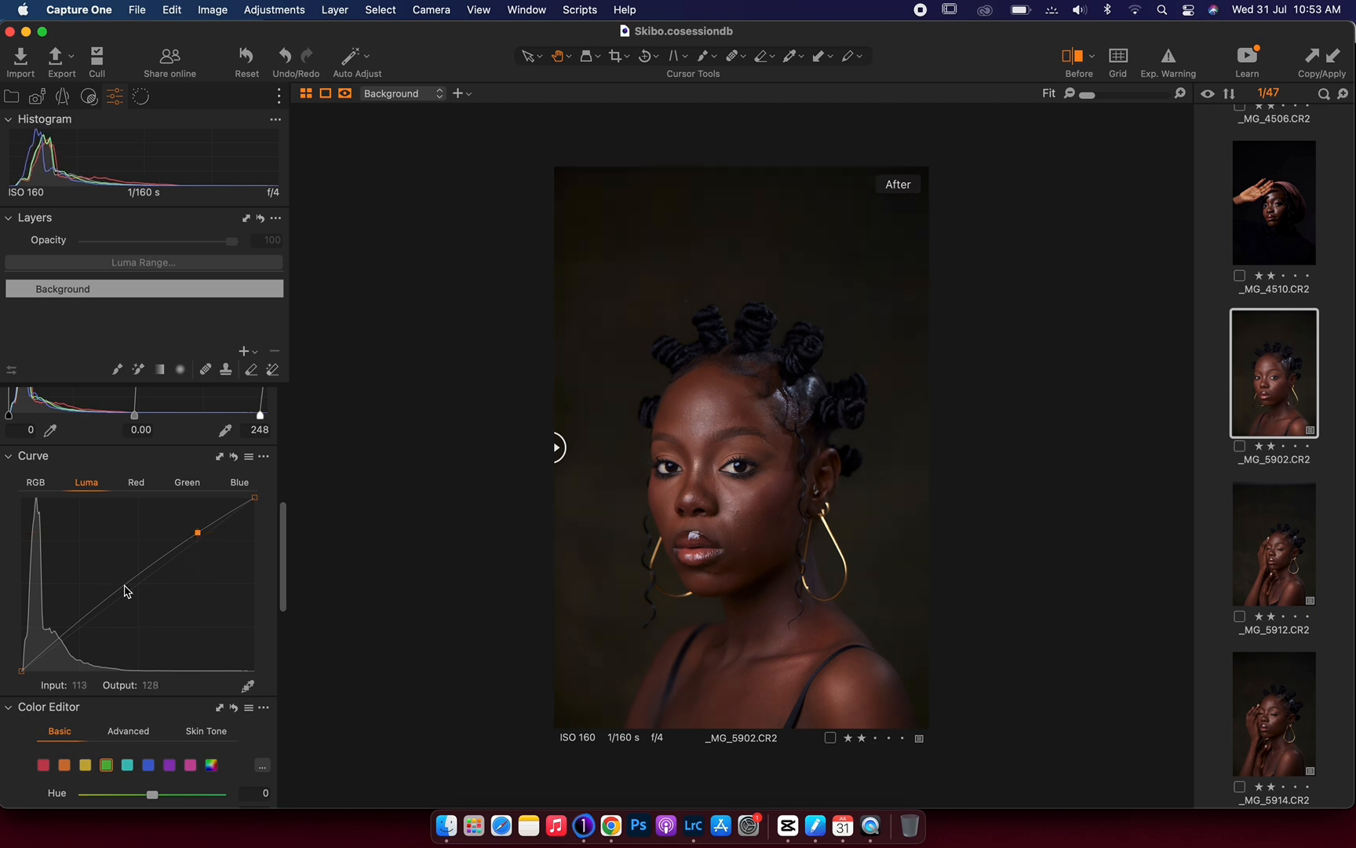
pyautogui.moveTo(113, 599); pyautogui.dragTo(109, 611)
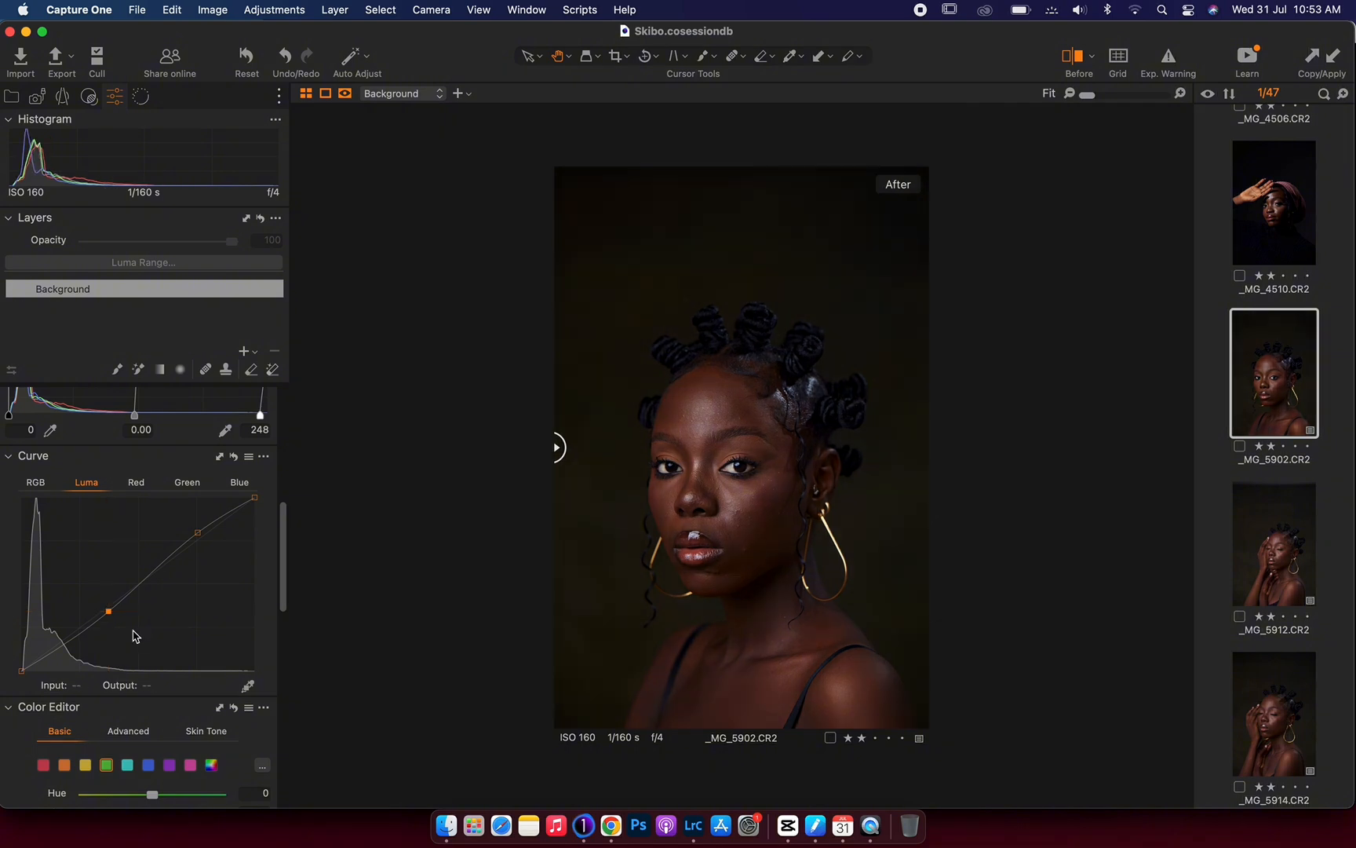
pyautogui.click(107, 611)
pyautogui.moveTo(90, 627); pyautogui.dragTo(81, 627)
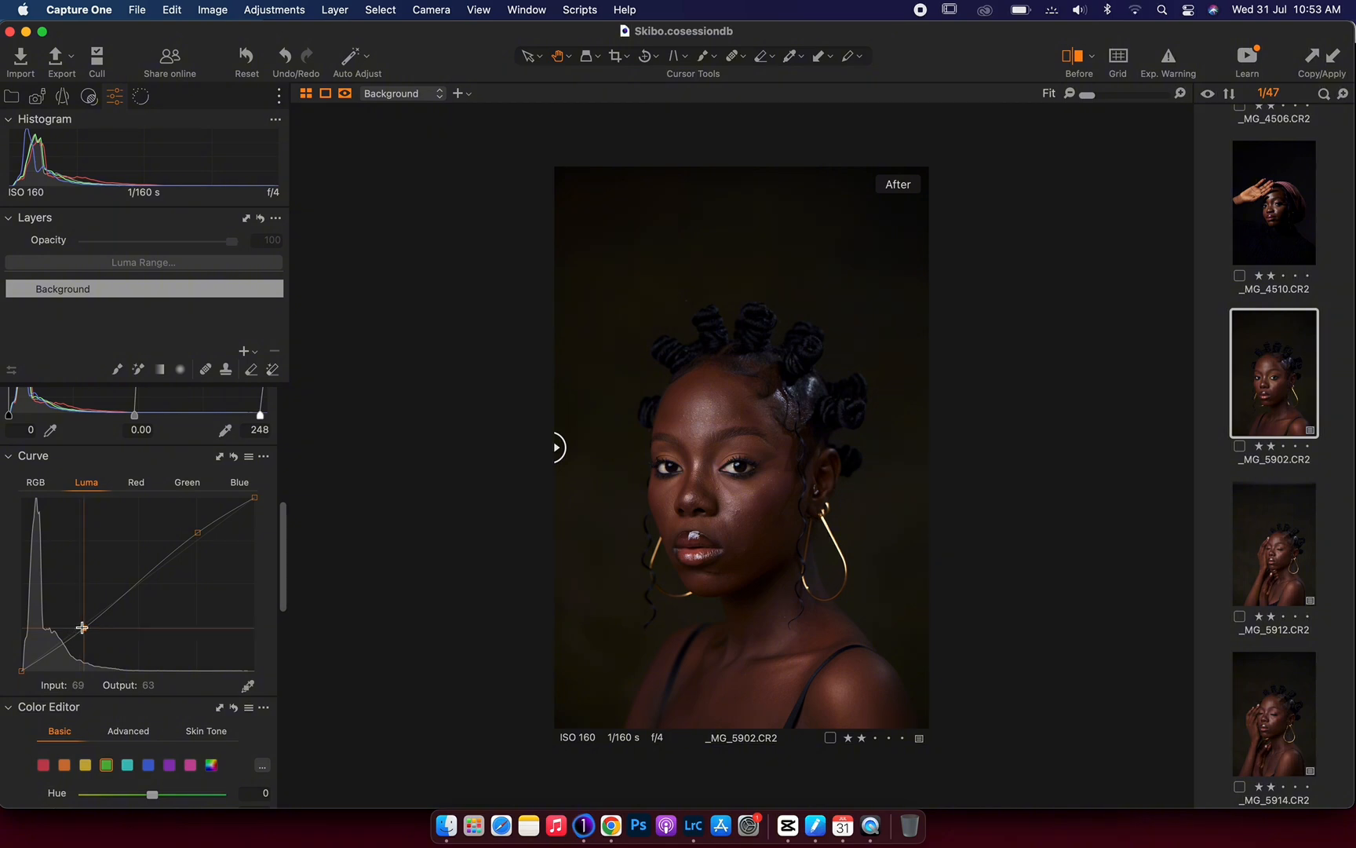
pyautogui.moveTo(82, 627); pyautogui.dragTo(81, 625)
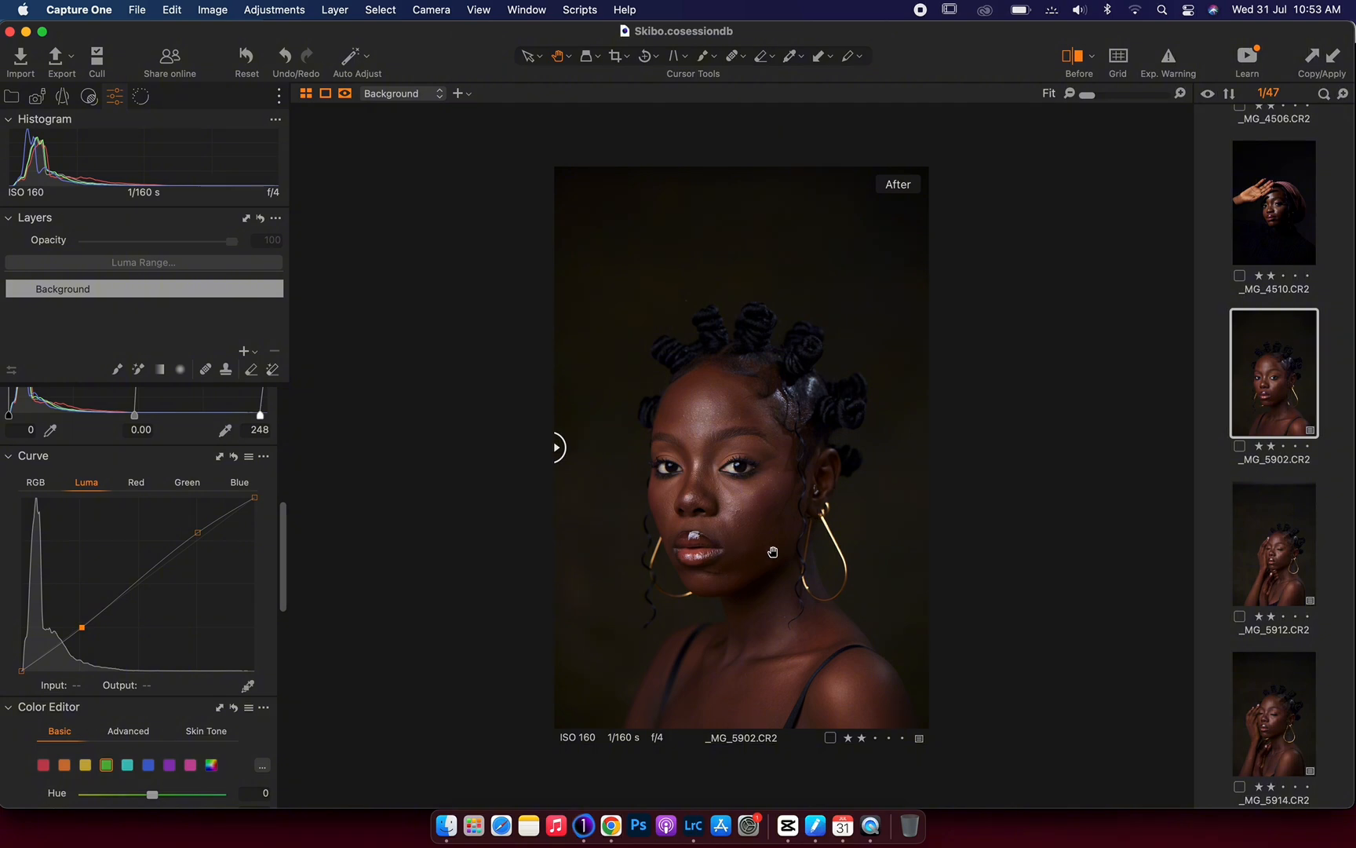
# - In the basic Color Editor, reduce the orange range's saturation to about -12 and its lightness to about -8
pyautogui.scroll(-4, 133, 644)
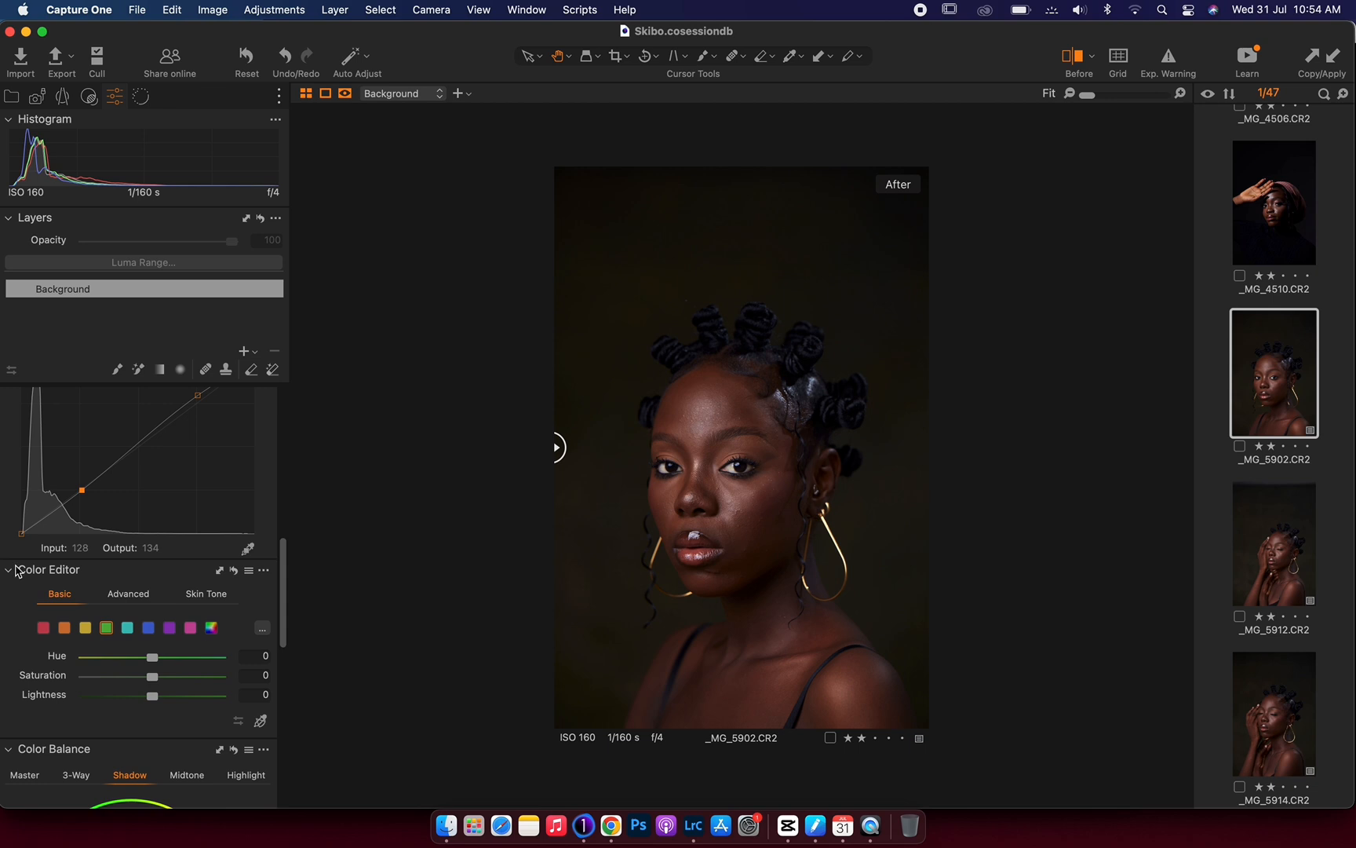
pyautogui.click(43, 627)
pyautogui.click(65, 629)
pyautogui.moveTo(158, 677); pyautogui.dragTo(151, 681)
pyautogui.moveTo(152, 695); pyautogui.dragTo(151, 696)
pyautogui.moveTo(153, 698); pyautogui.dragTo(143, 702)
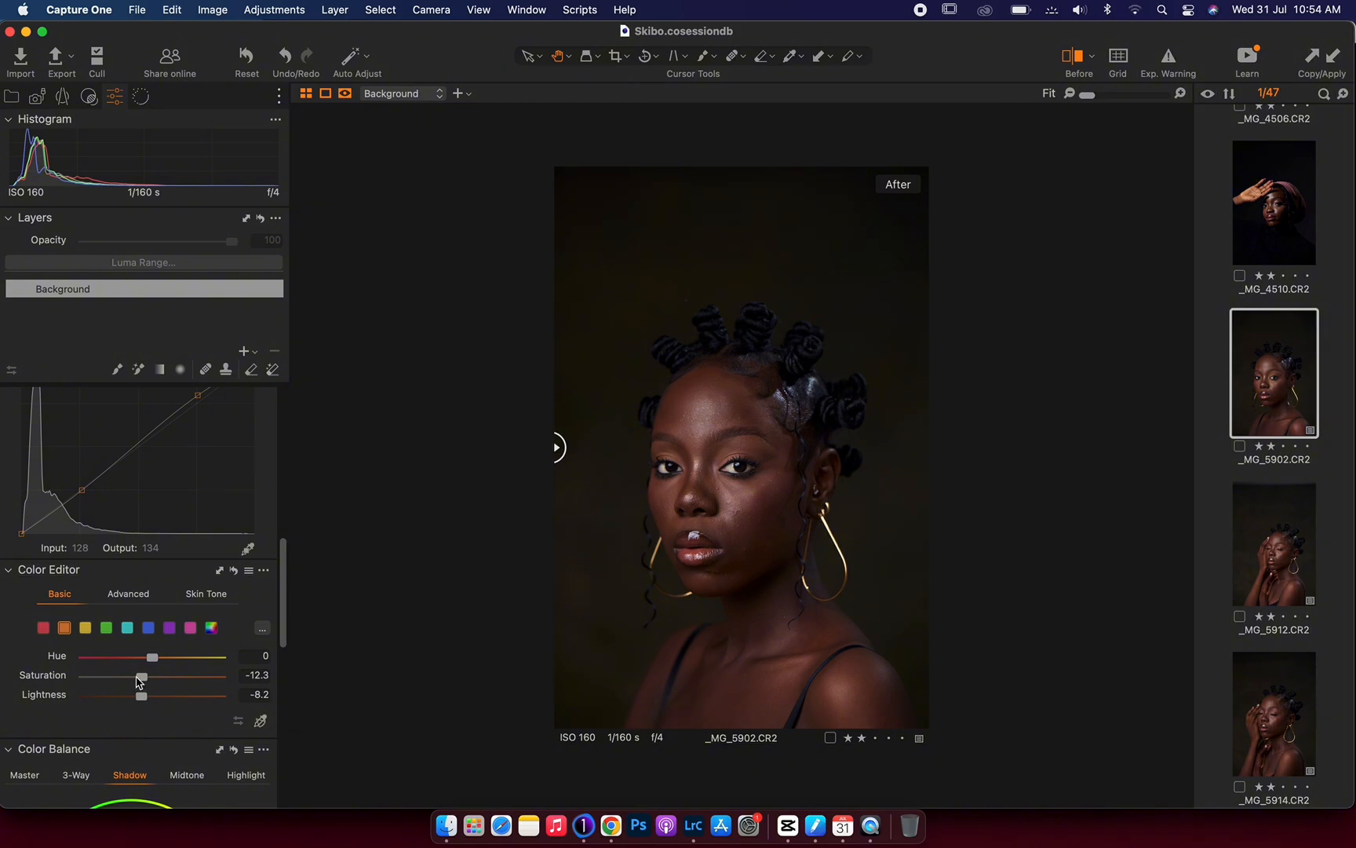
pyautogui.moveTo(141, 679); pyautogui.dragTo(135, 695)
pyautogui.moveTo(140, 676); pyautogui.dragTo(141, 677)
# - Raise the green range's saturation to 12.6 and inspect the skin around the eye up close
pyautogui.click(107, 627)
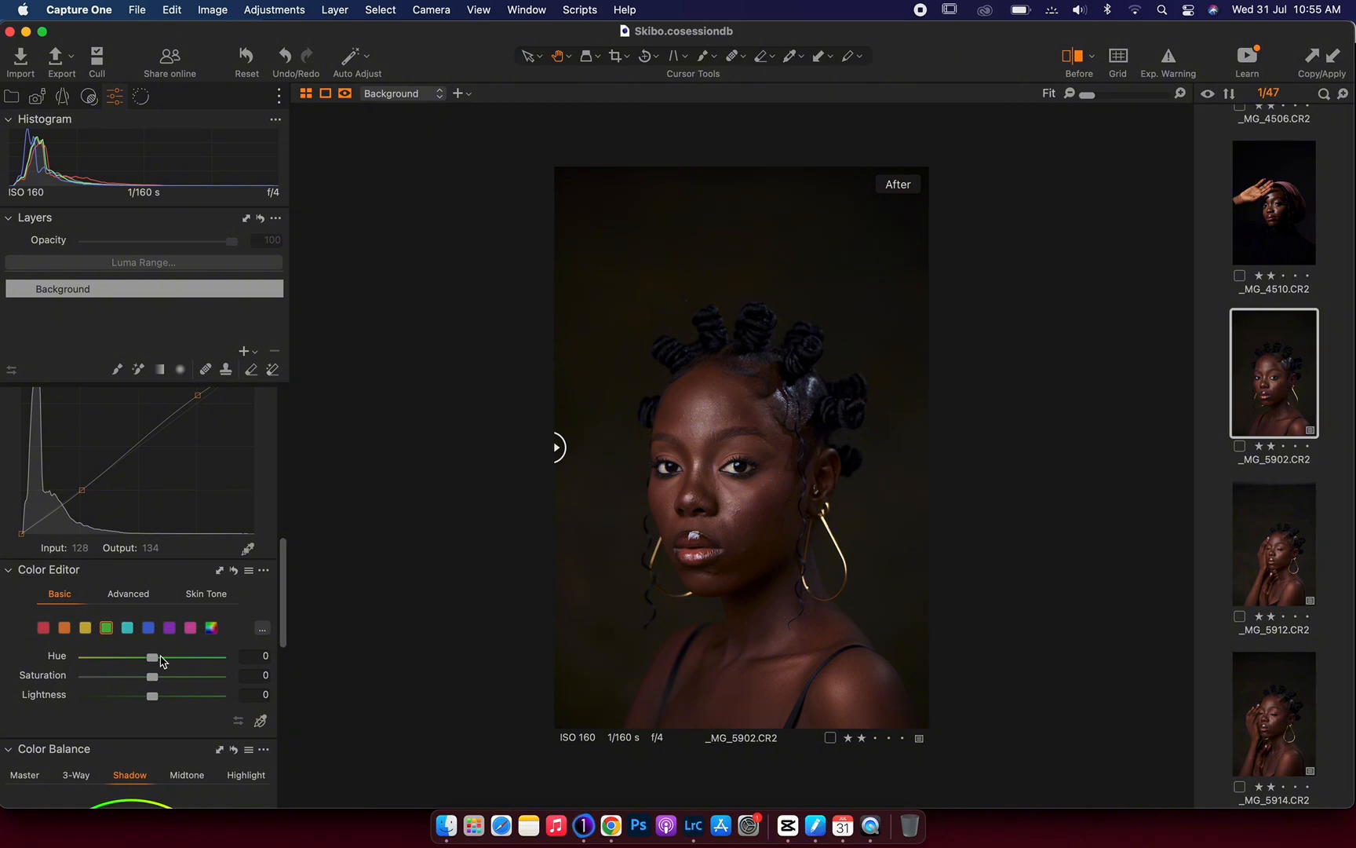
pyautogui.click(163, 676)
pyautogui.moveTo(558, 445)
pyautogui.mouseDown()
pyautogui.moveTo(878, 448)
pyautogui.moveTo(642, 447)
pyautogui.moveTo(915, 425)
pyautogui.moveTo(644, 425)
pyautogui.moveTo(555, 446)
pyautogui.mouseUp()
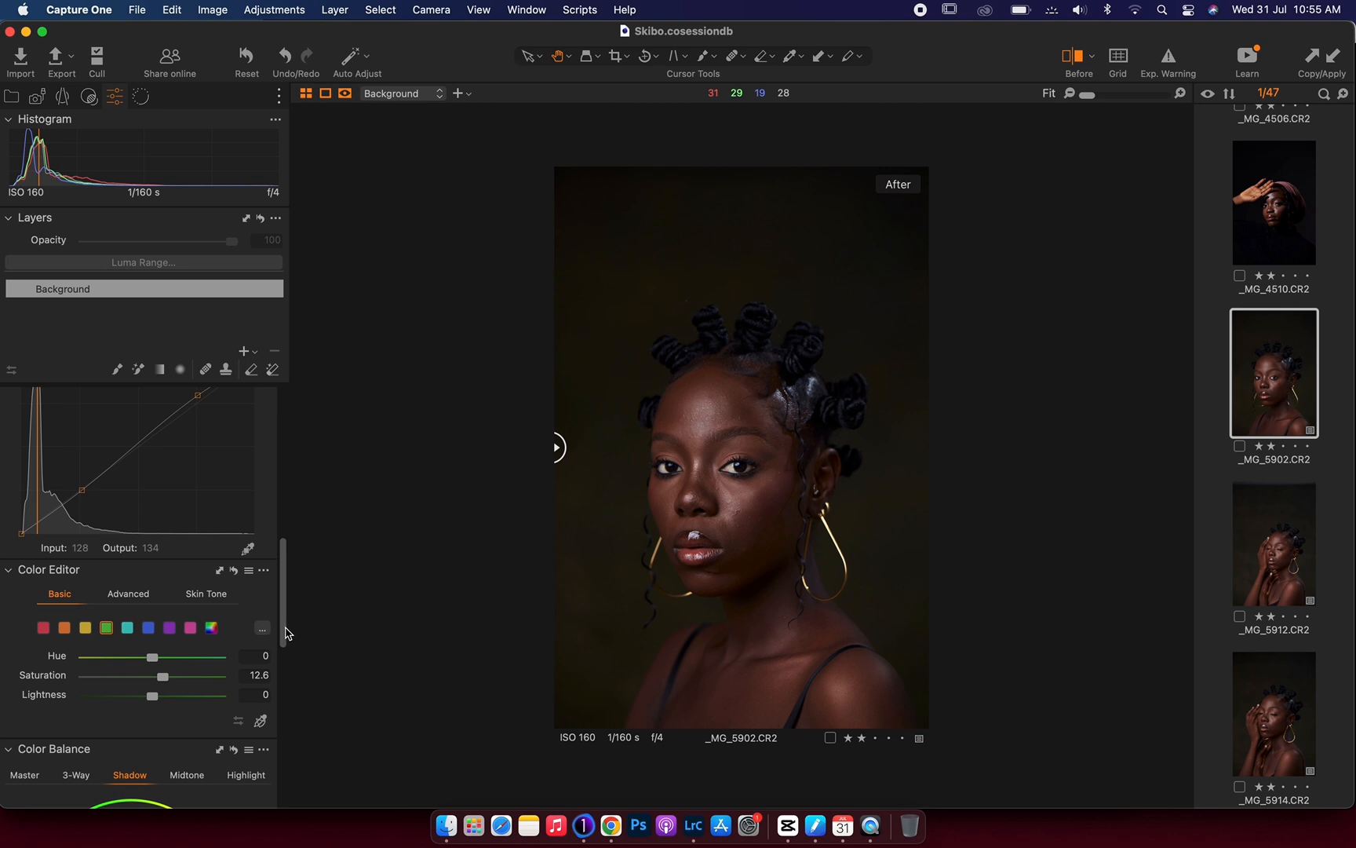
pyautogui.moveTo(286, 631); pyautogui.dragTo(286, 668)
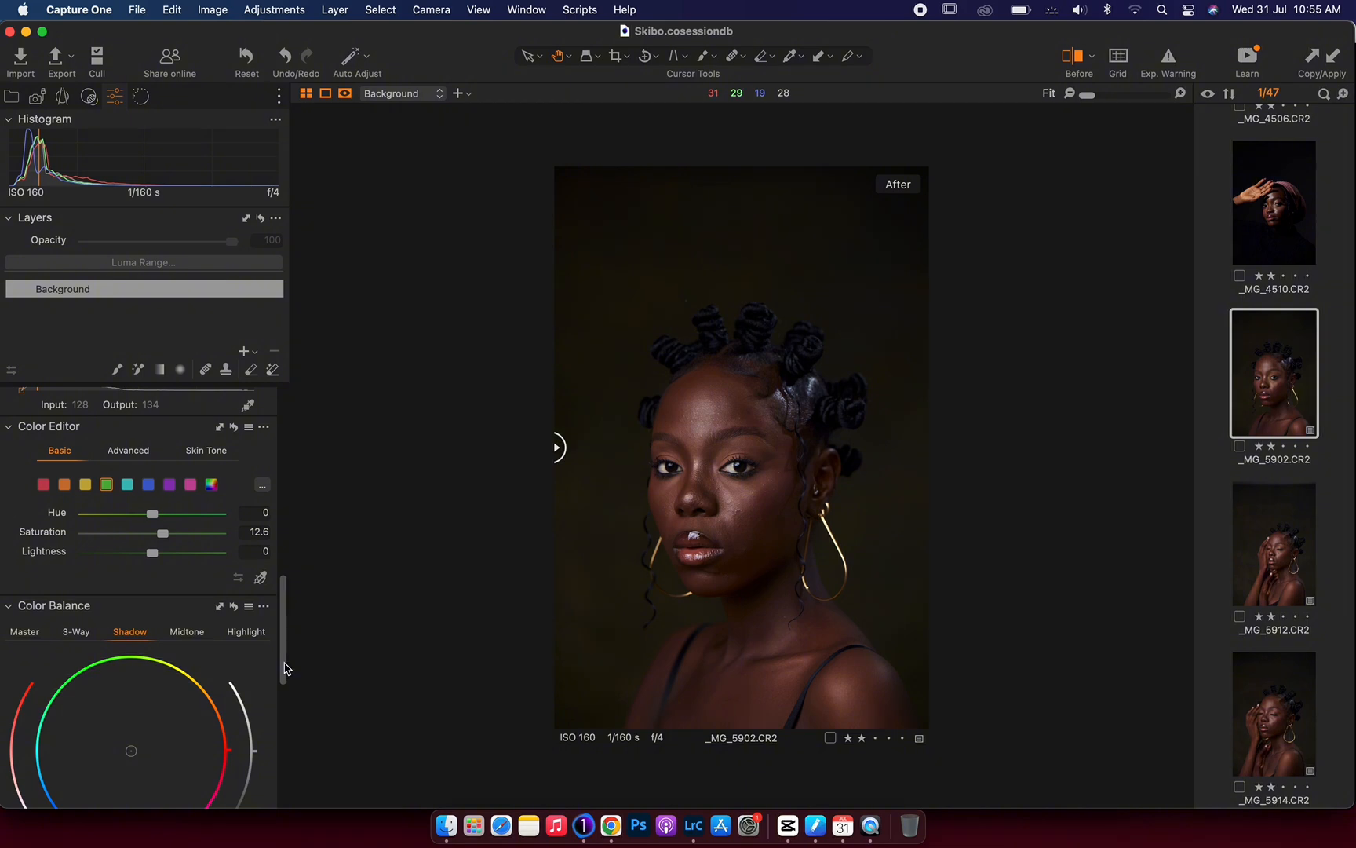
pyautogui.click(767, 462)
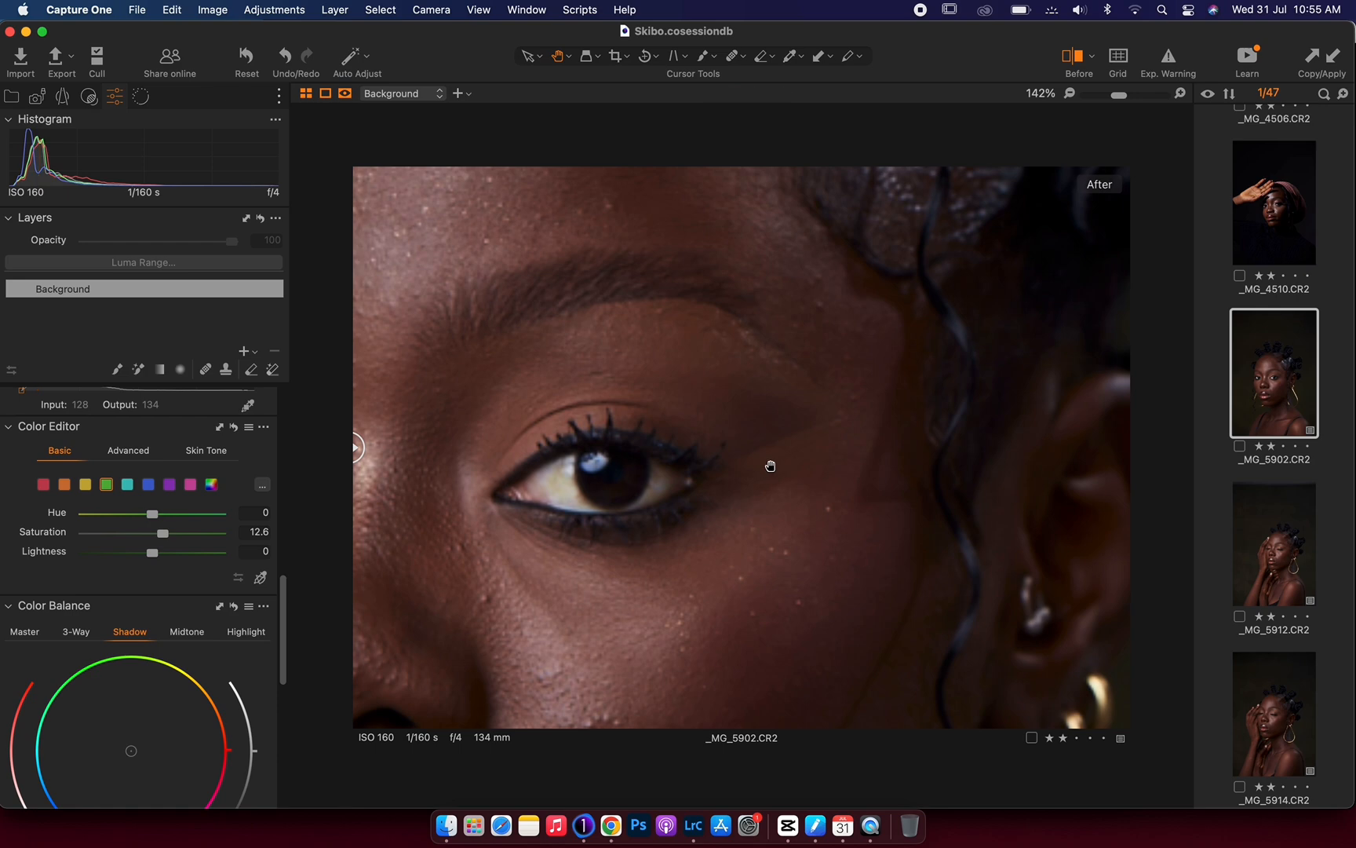
pyautogui.scroll(-2, 769, 464)
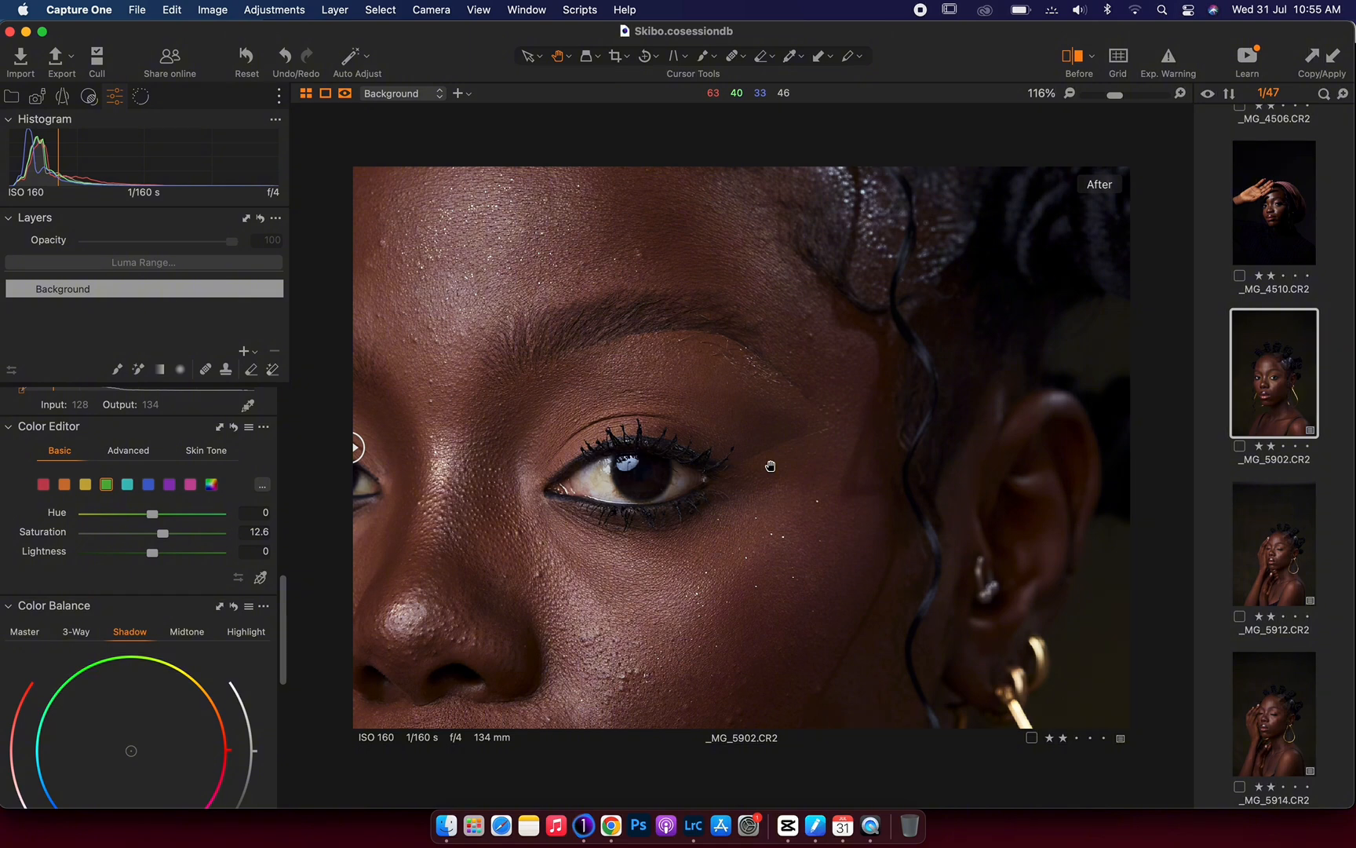
pyautogui.doubleClick(770, 466)
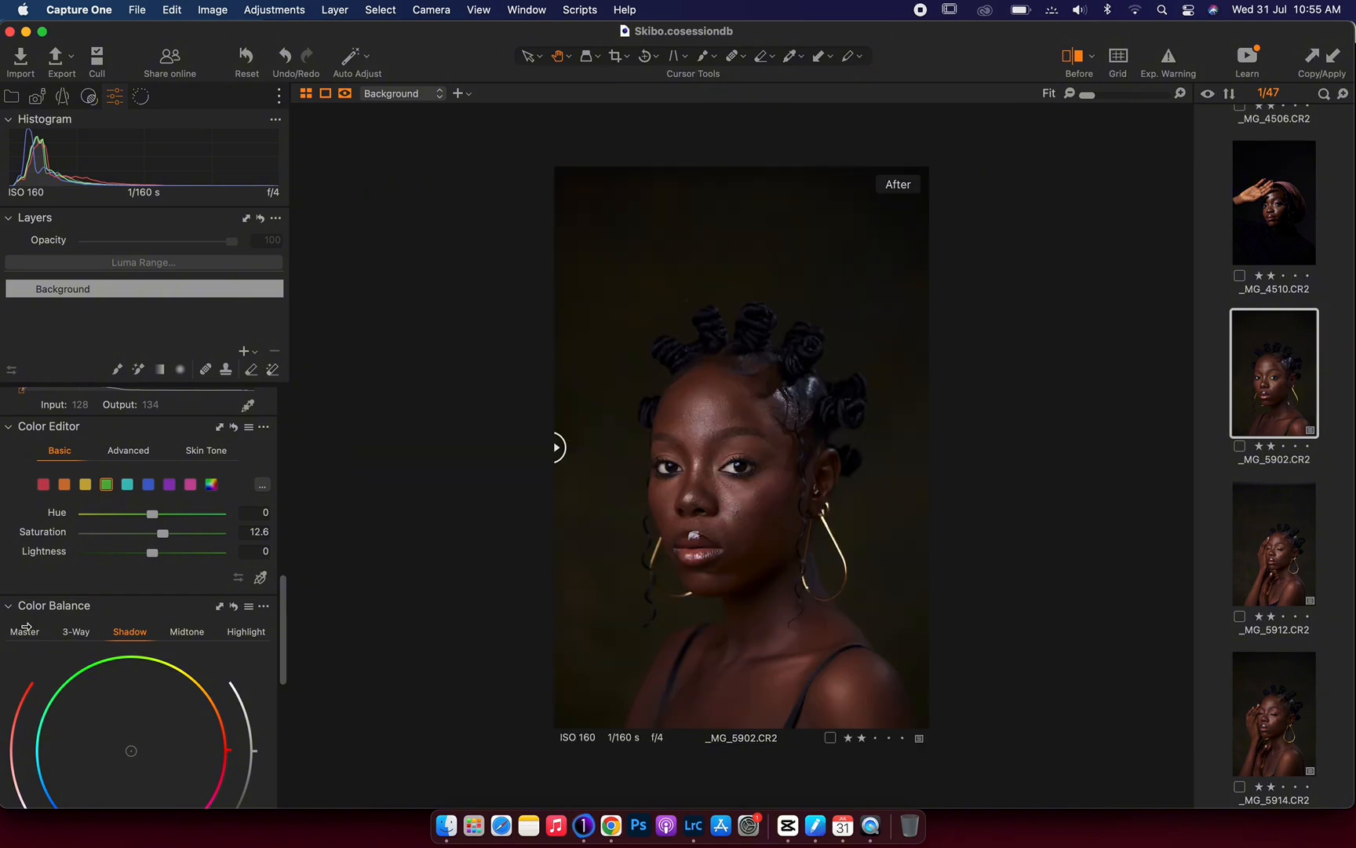
# - Try a lower saturation on the red range, bring it back to about neutral, and set the green range's saturation to 4
pyautogui.click(44, 485)
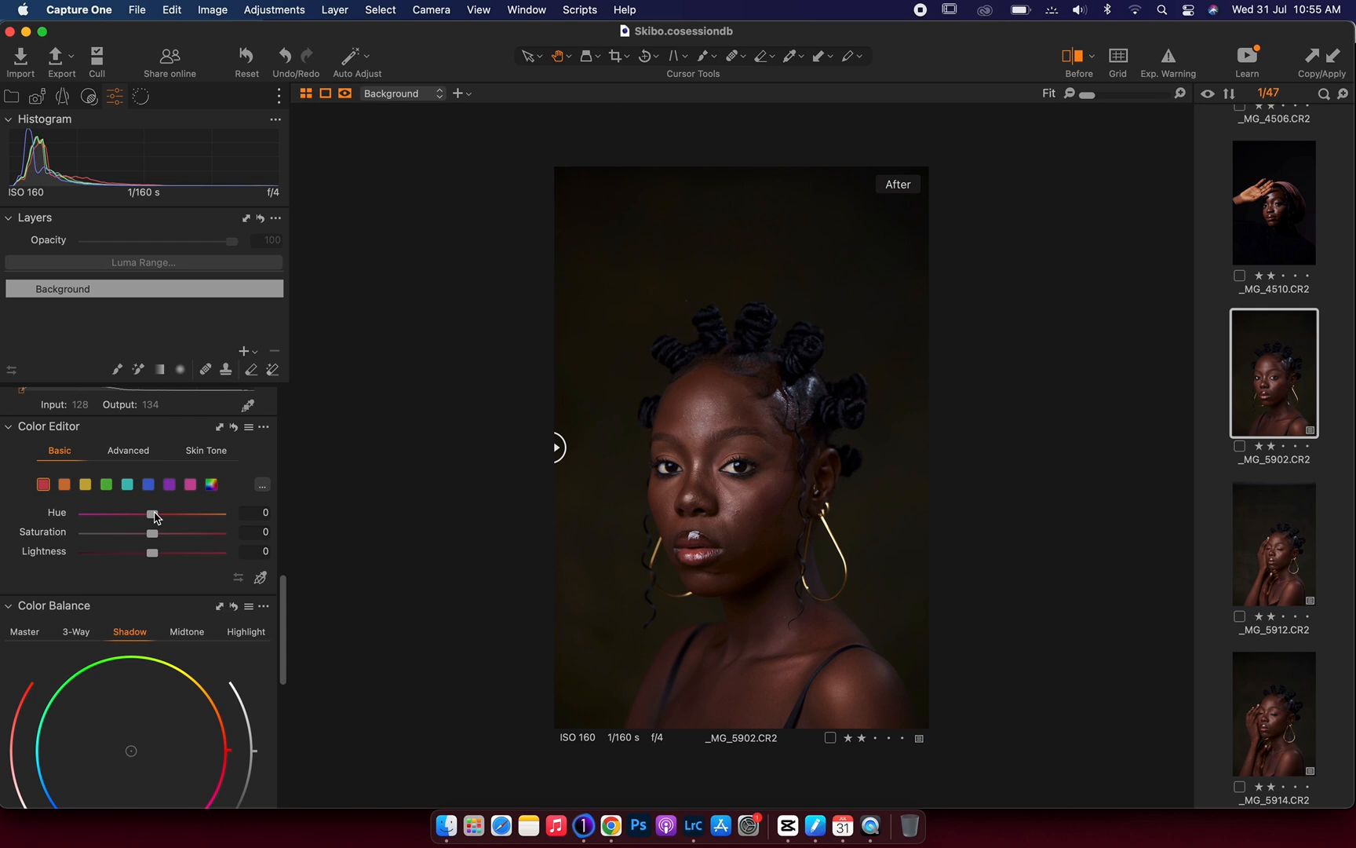
pyautogui.moveTo(156, 515)
pyautogui.mouseDown()
pyautogui.moveTo(169, 528)
pyautogui.moveTo(149, 556)
pyautogui.moveTo(147, 533)
pyautogui.mouseUp()
pyautogui.moveTo(146, 535); pyautogui.dragTo(152, 535)
pyautogui.click(106, 485)
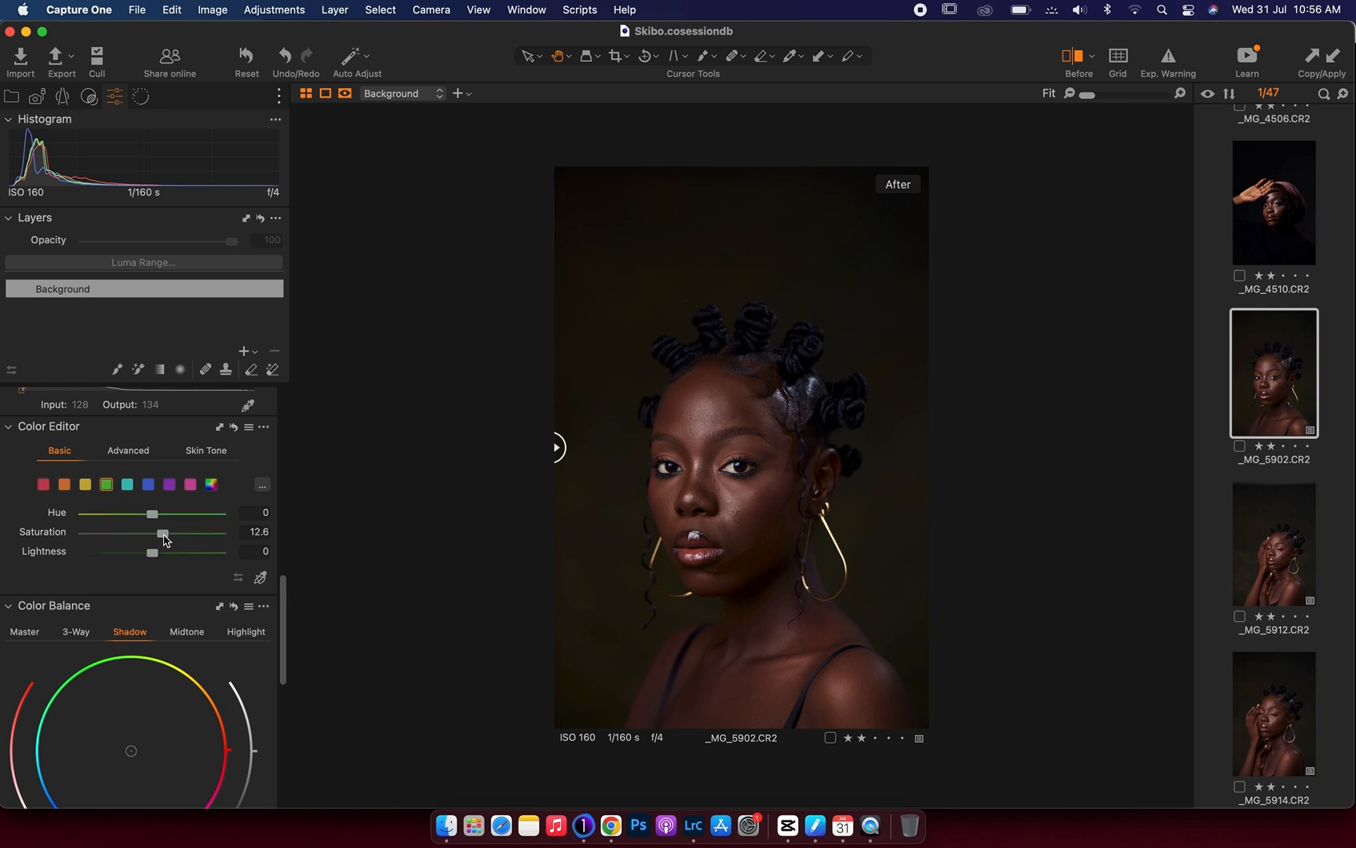
pyautogui.moveTo(163, 535); pyautogui.dragTo(157, 543)
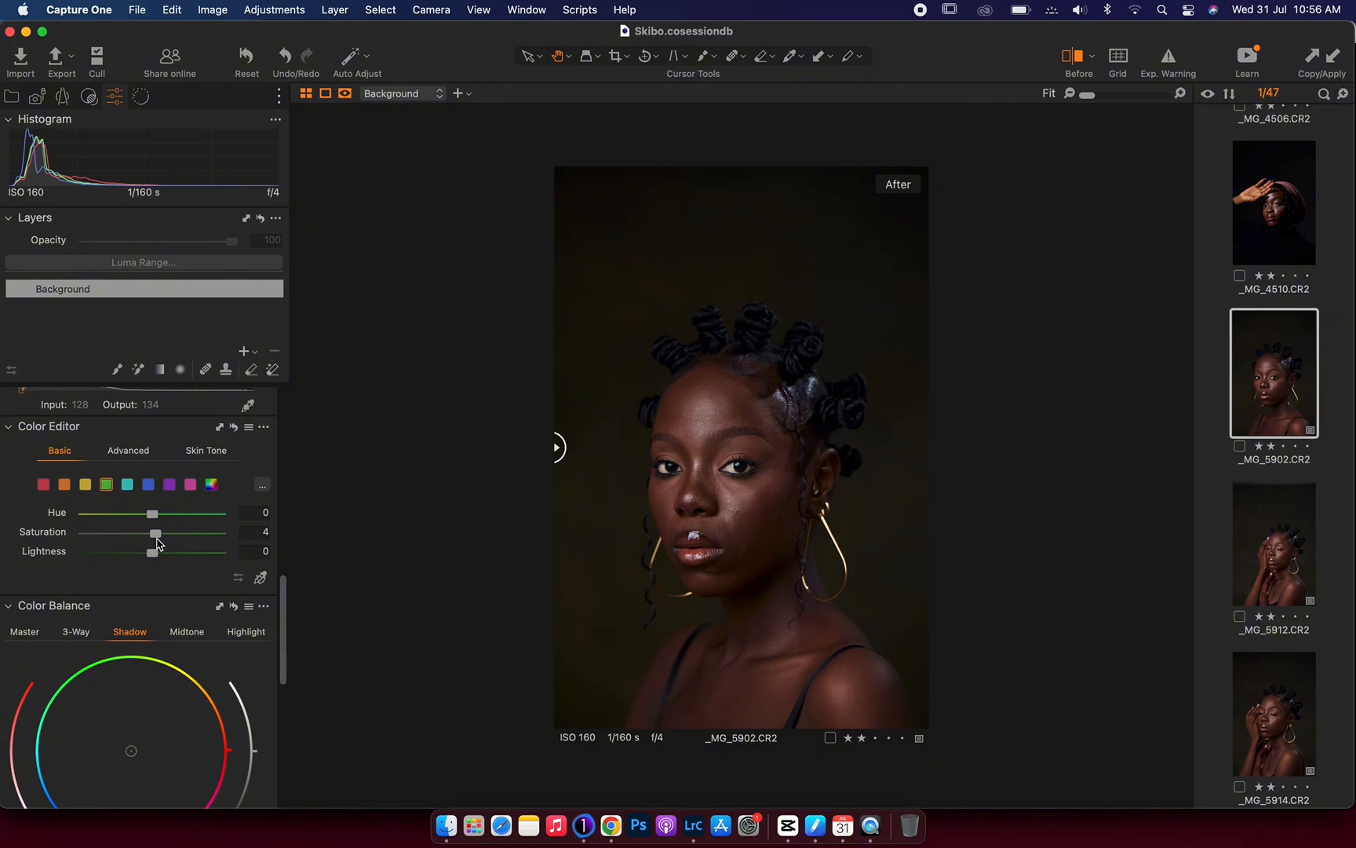